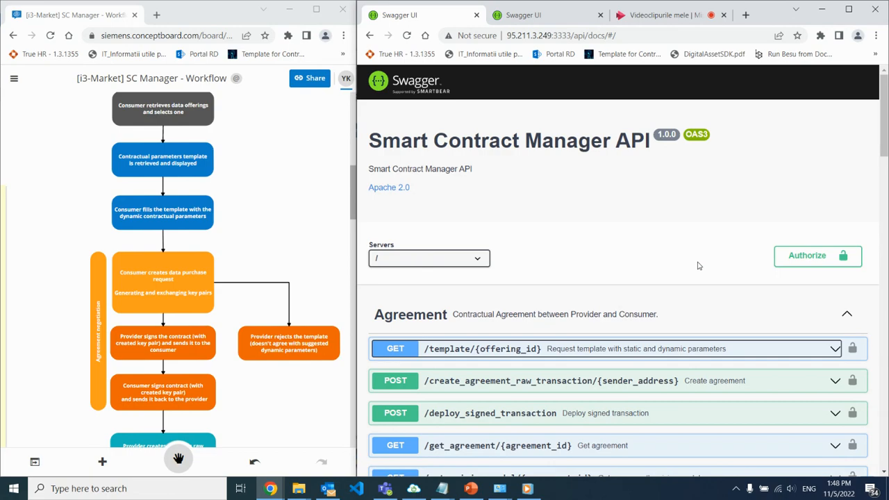
Request the contractual parameters template for offering_id 63662ebdb7d5dd78b7159566 through the /template/{offering_id} endpoint.
{"action": "scroll", "coordinate": [699, 266], "scroll_direction": "down", "scroll_amount": 9}
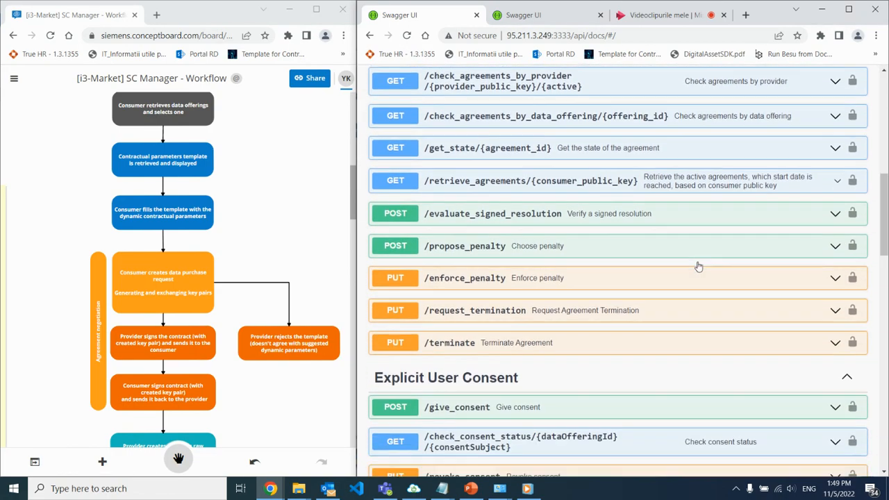
{"action": "scroll", "coordinate": [699, 266], "scroll_direction": "up", "scroll_amount": 10}
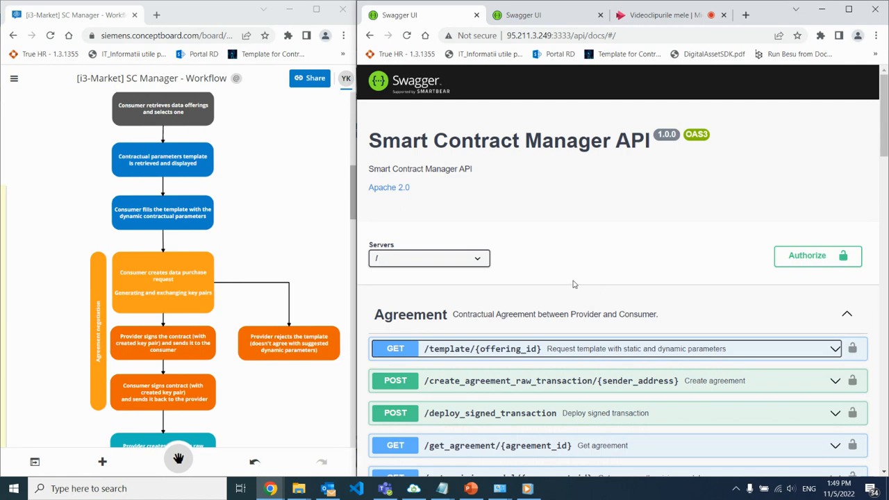
{"action": "scroll", "coordinate": [577, 292], "scroll_direction": "down", "scroll_amount": 1}
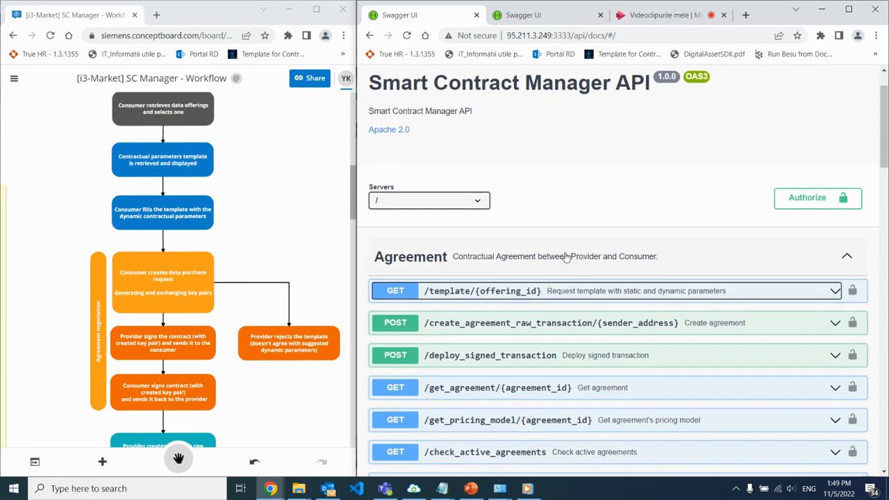
{"action": "scroll", "coordinate": [567, 257], "scroll_direction": "down", "scroll_amount": 1}
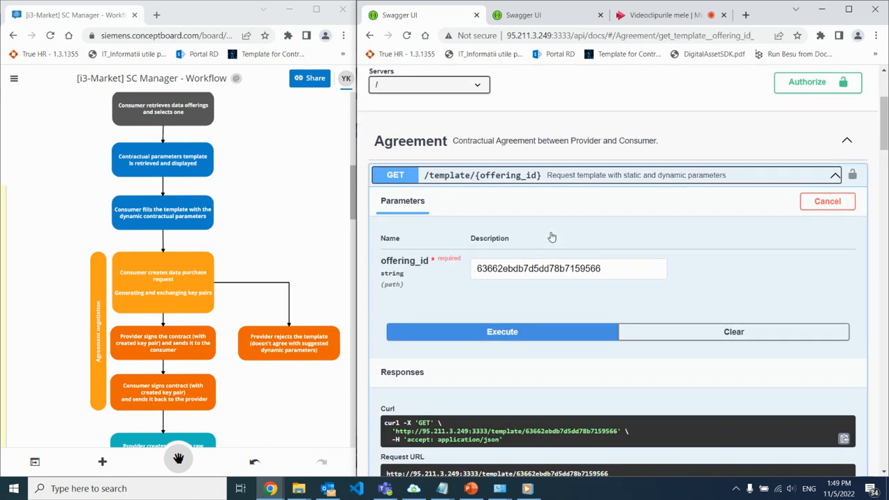
{"action": "scroll", "coordinate": [556, 209], "scroll_direction": "down", "scroll_amount": 3}
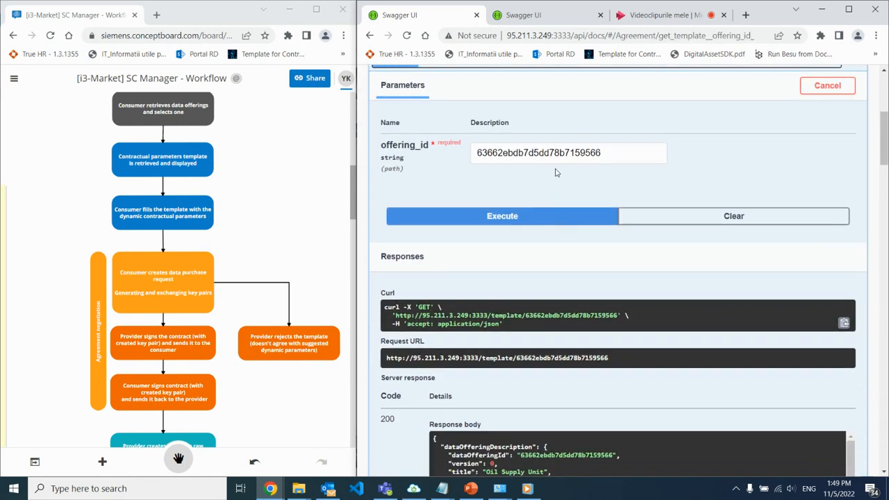
{"action": "scroll", "coordinate": [556, 198], "scroll_direction": "up", "scroll_amount": 1}
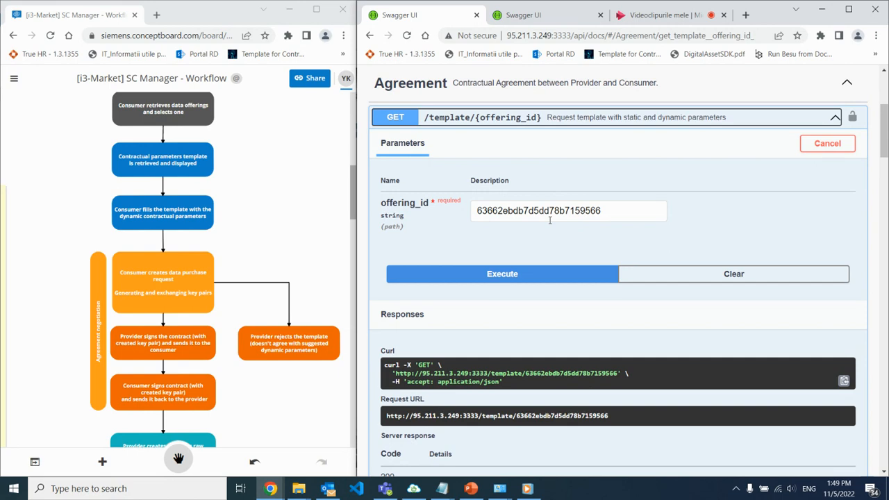
{"action": "left_click", "coordinate": [531, 275]}
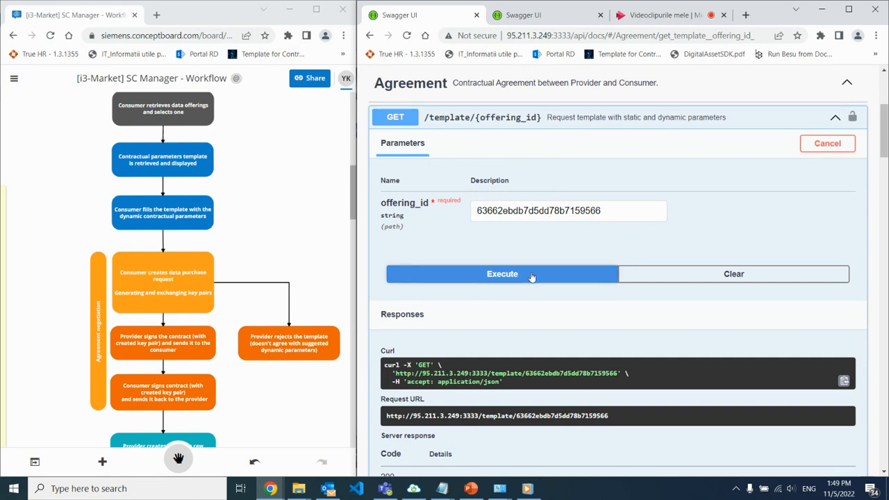
Examine the returned template's static and dynamic parameters, including parties, duration, license grant, pricing model, data exchange agreement and signatures.
{"action": "scroll", "coordinate": [549, 264], "scroll_direction": "down", "scroll_amount": 4}
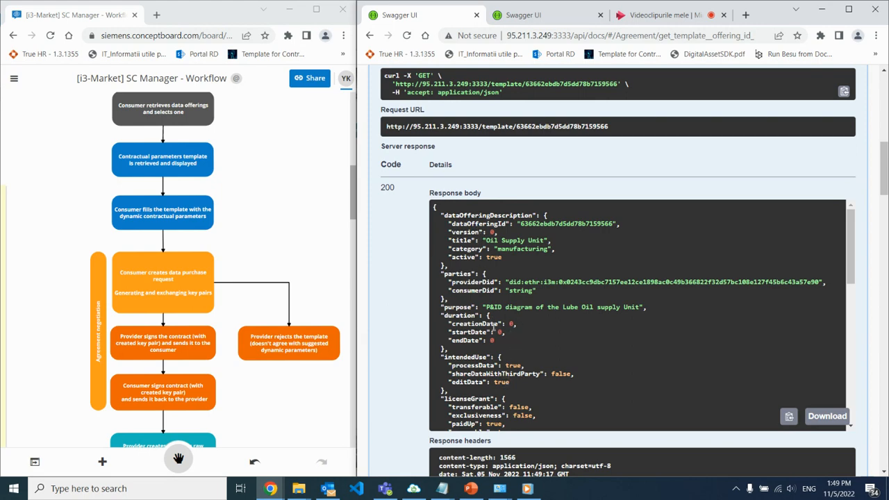
{"action": "scroll", "coordinate": [517, 340], "scroll_direction": "down", "scroll_amount": 4}
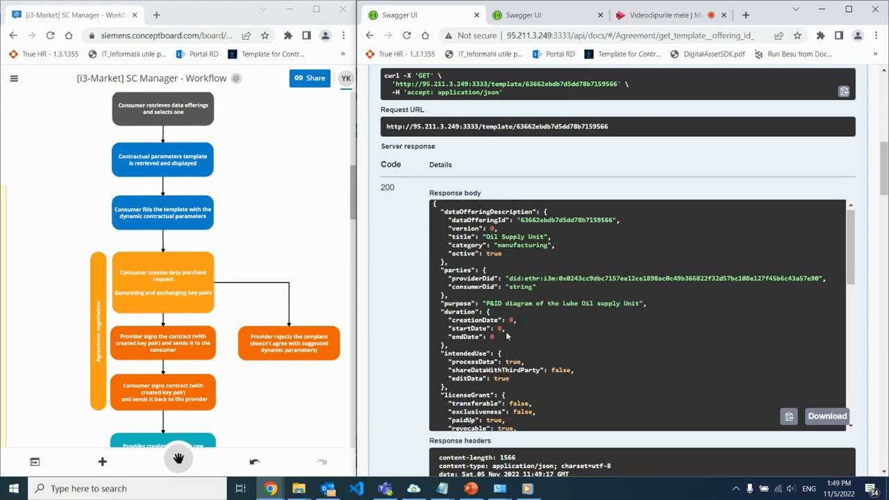
{"action": "scroll", "coordinate": [457, 340], "scroll_direction": "down", "scroll_amount": 1}
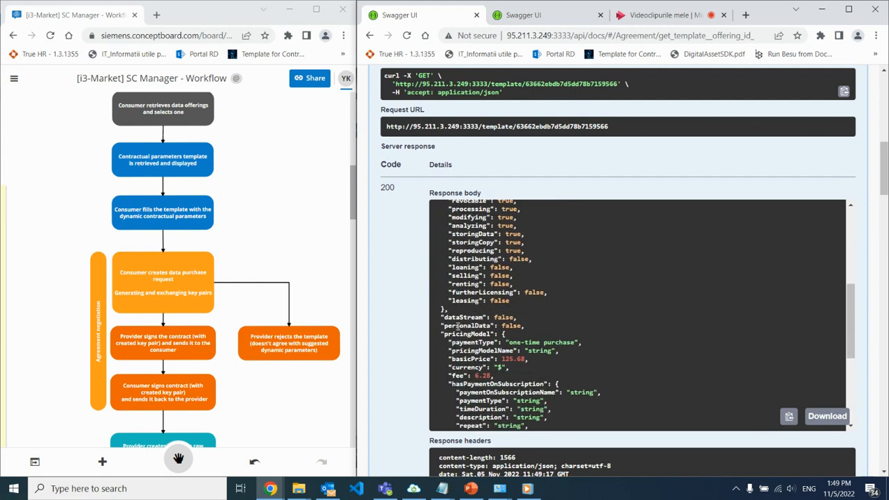
{"action": "scroll", "coordinate": [488, 362], "scroll_direction": "down", "scroll_amount": 2}
{"action": "scroll", "coordinate": [526, 323], "scroll_direction": "up", "scroll_amount": 5}
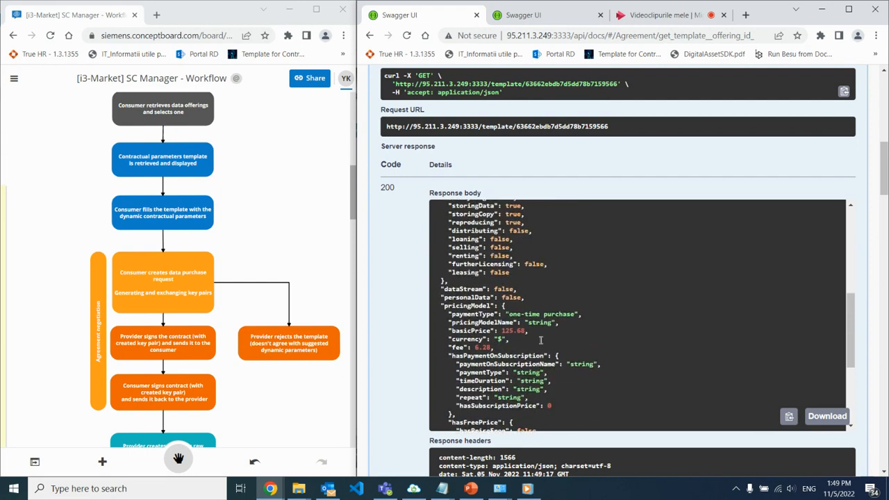
{"action": "scroll", "coordinate": [540, 340], "scroll_direction": "up", "scroll_amount": 3}
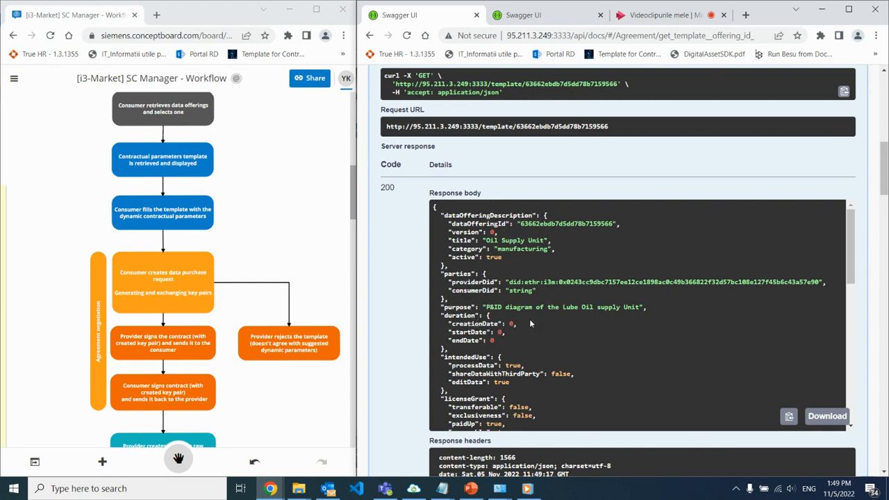
{"action": "scroll", "coordinate": [531, 324], "scroll_direction": "down", "scroll_amount": 1}
{"action": "scroll", "coordinate": [586, 339], "scroll_direction": "down", "scroll_amount": 3}
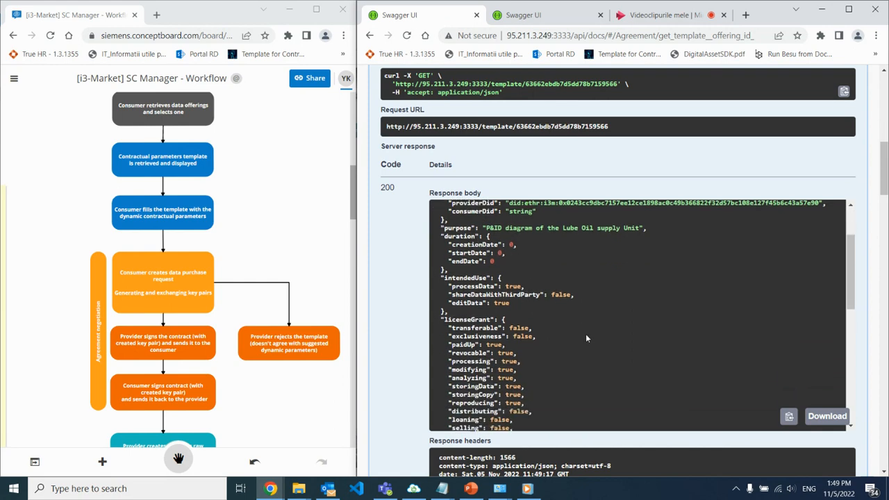
{"action": "scroll", "coordinate": [589, 337], "scroll_direction": "down", "scroll_amount": 4}
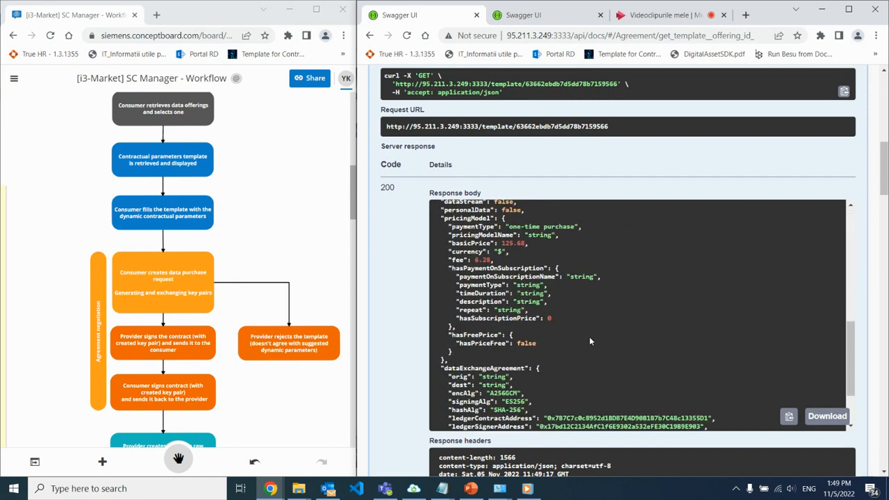
{"action": "left_click_drag", "start_coordinate": [446, 319], "coordinate": [528, 334]}
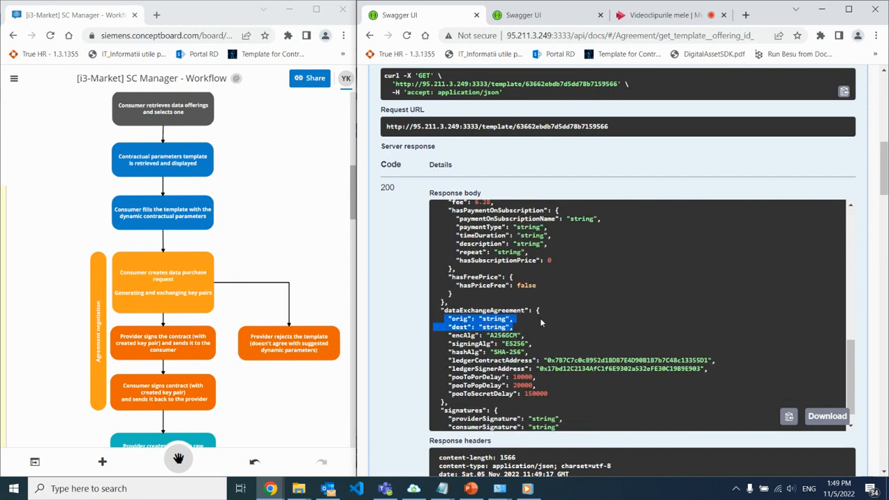
{"action": "left_click", "coordinate": [540, 318]}
{"action": "scroll", "coordinate": [572, 290], "scroll_direction": "up", "scroll_amount": 5}
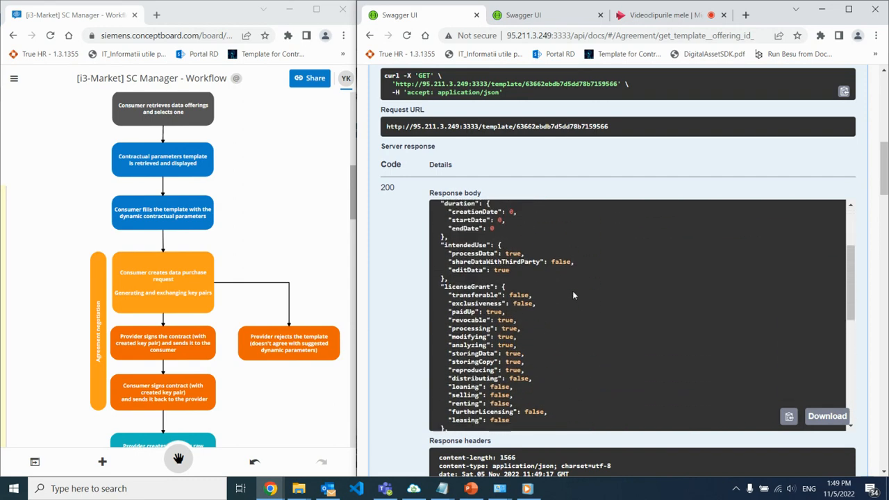
{"action": "scroll", "coordinate": [574, 296], "scroll_direction": "up", "scroll_amount": 2}
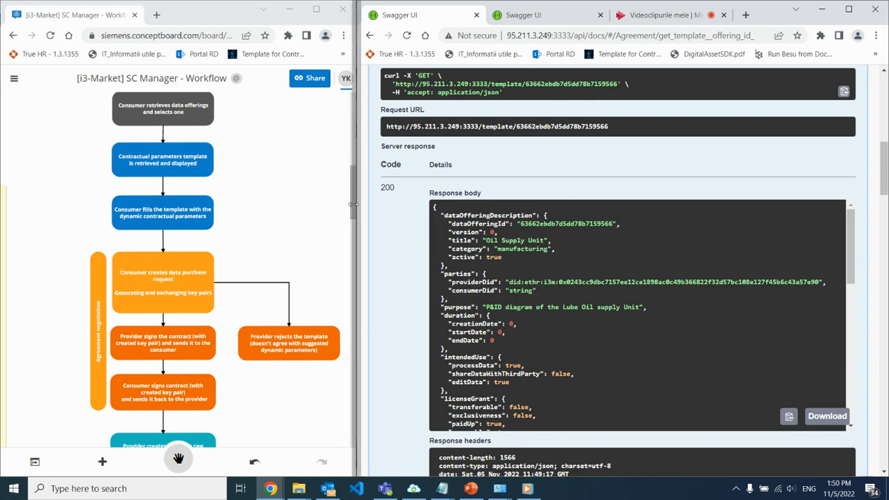
Collapse the template request and expand the /create_agreement_raw_transaction/{sender_address} endpoint.
{"action": "left_click_drag", "start_coordinate": [353, 207], "coordinate": [352, 239]}
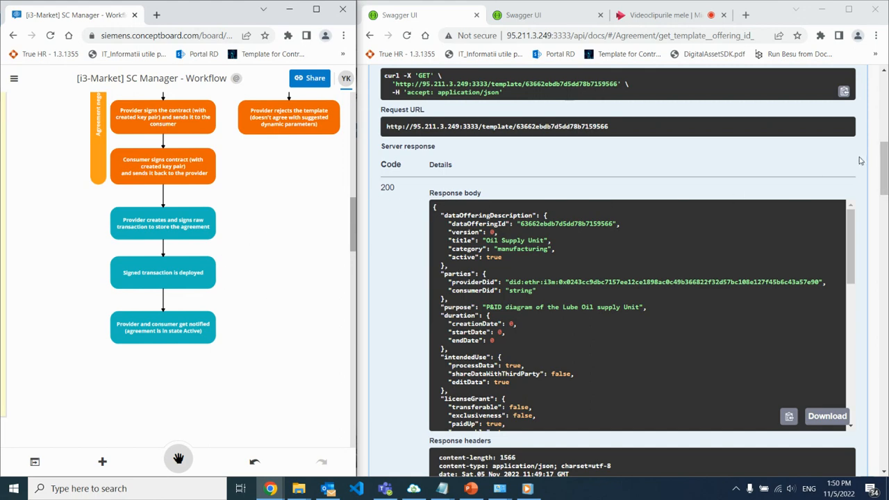
{"action": "scroll", "coordinate": [887, 164], "scroll_direction": "up", "scroll_amount": 5}
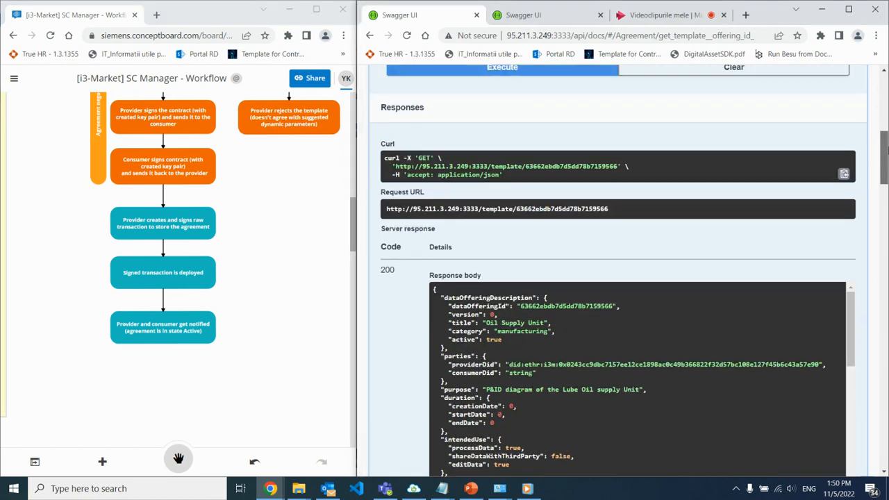
{"action": "left_click", "coordinate": [688, 174]}
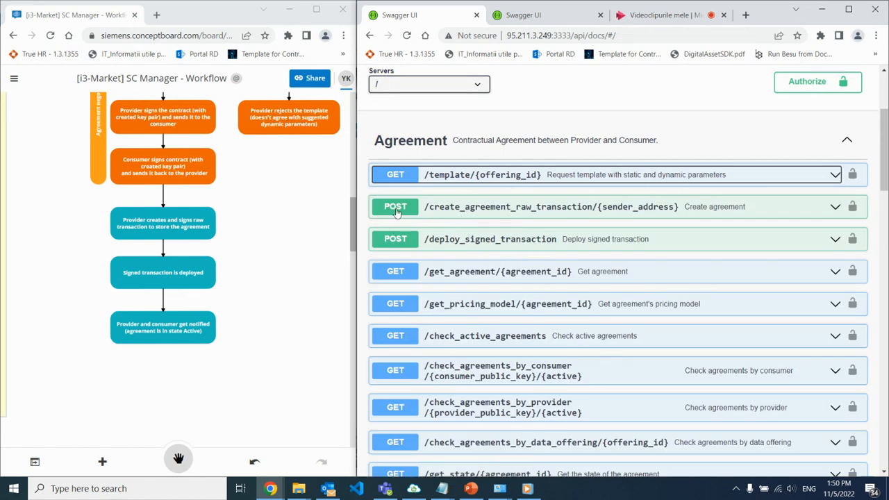
{"action": "left_click", "coordinate": [528, 214]}
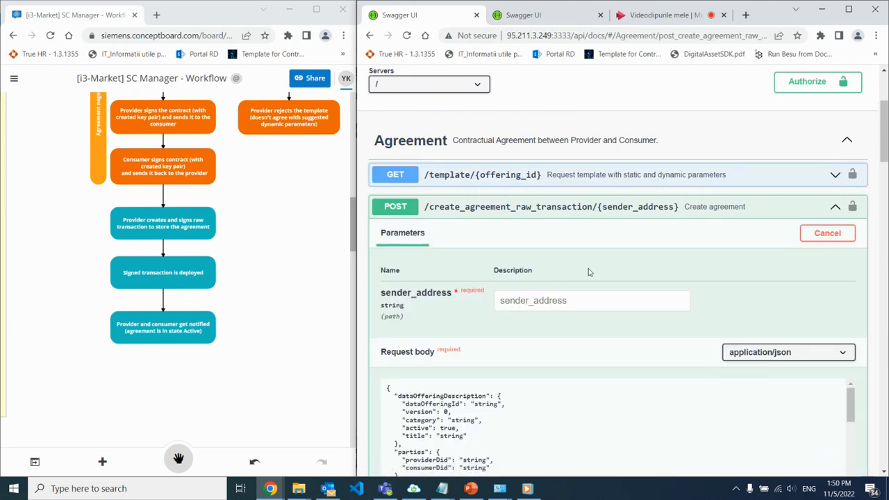
{"action": "scroll", "coordinate": [612, 279], "scroll_direction": "down", "scroll_amount": 2}
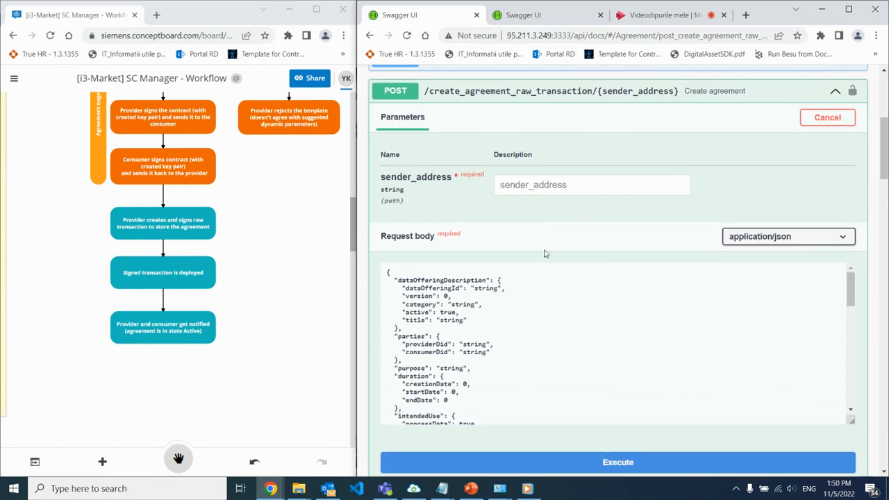
{"action": "left_click", "coordinate": [539, 289]}
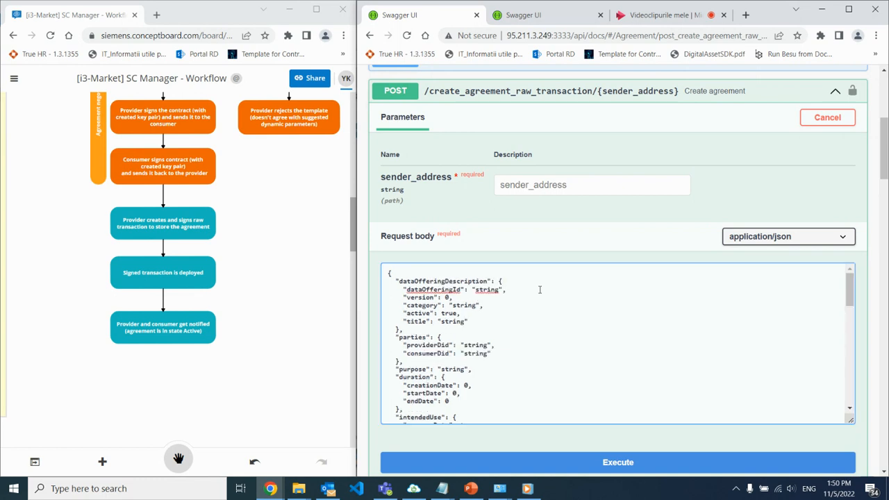
{"action": "key", "text": "ctrl+a"}
{"action": "key", "text": "ctrl+v"}
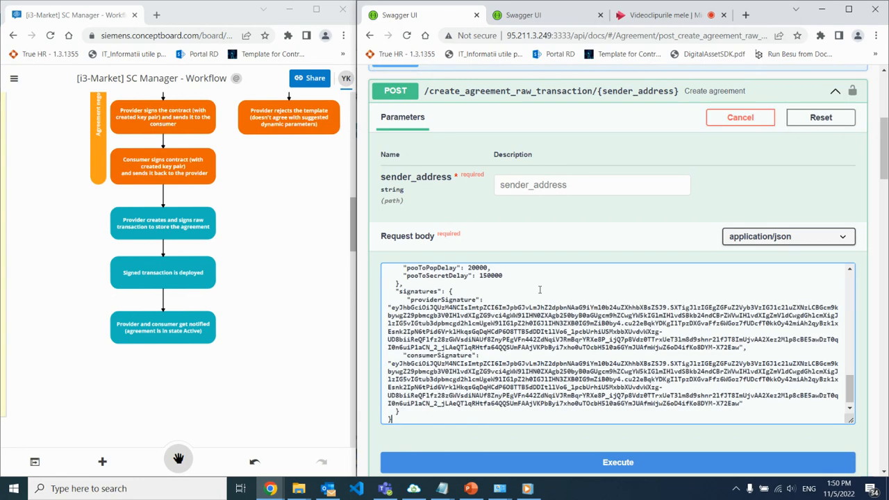
{"action": "scroll", "coordinate": [539, 289], "scroll_direction": "up", "scroll_amount": 10}
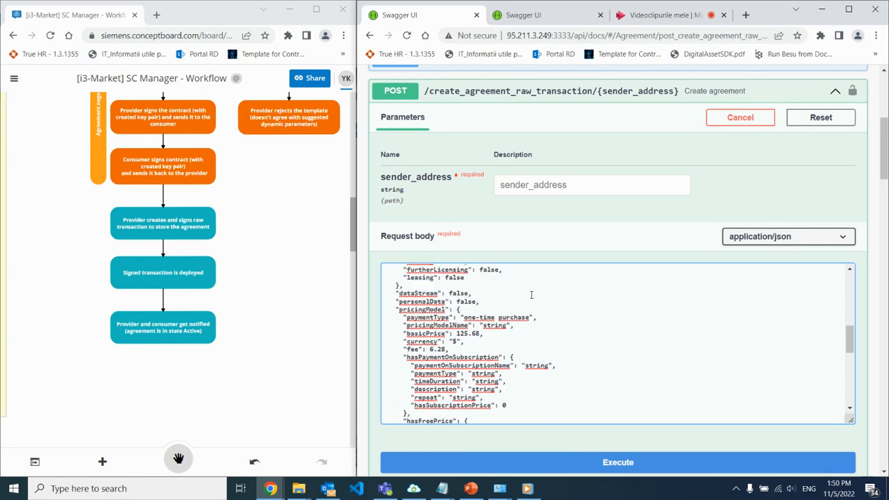
{"action": "scroll", "coordinate": [531, 295], "scroll_direction": "up", "scroll_amount": 10}
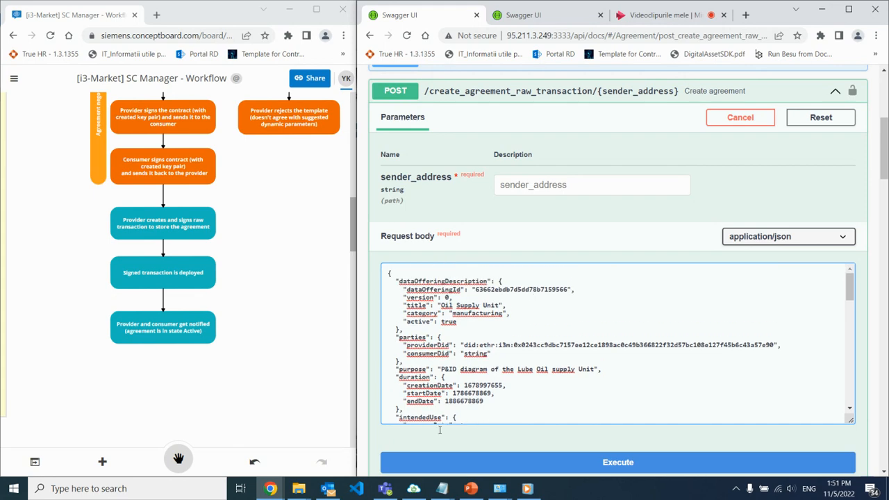
Copy the Provider identity's Ethereum address from Simple Wallet into the sender_address parameter of the create agreement request.
{"action": "scroll", "coordinate": [489, 394], "scroll_direction": "up", "scroll_amount": 2}
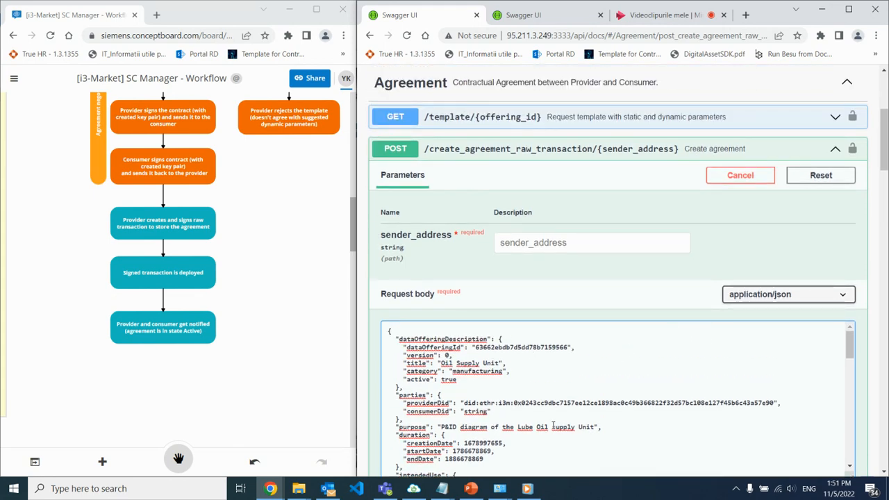
{"action": "left_click", "coordinate": [414, 490]}
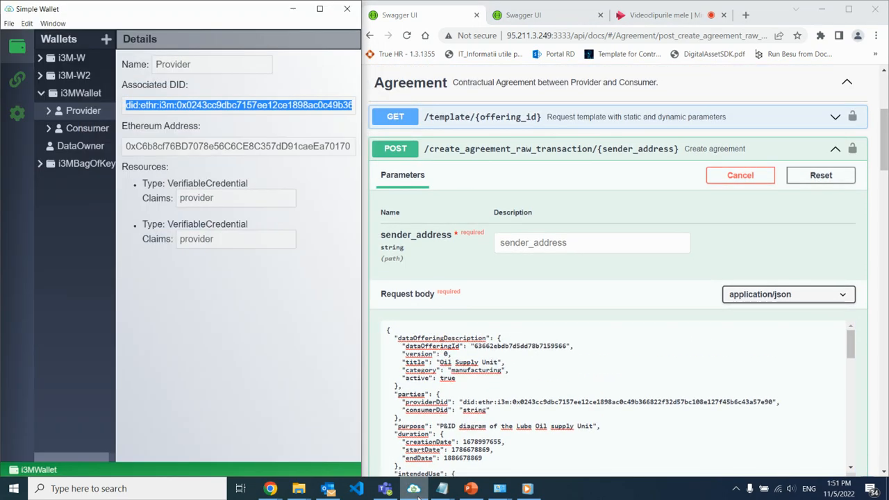
{"action": "left_click", "coordinate": [178, 147]}
{"action": "double_click", "coordinate": [177, 147]}
{"action": "key", "text": "ctrl+c"}
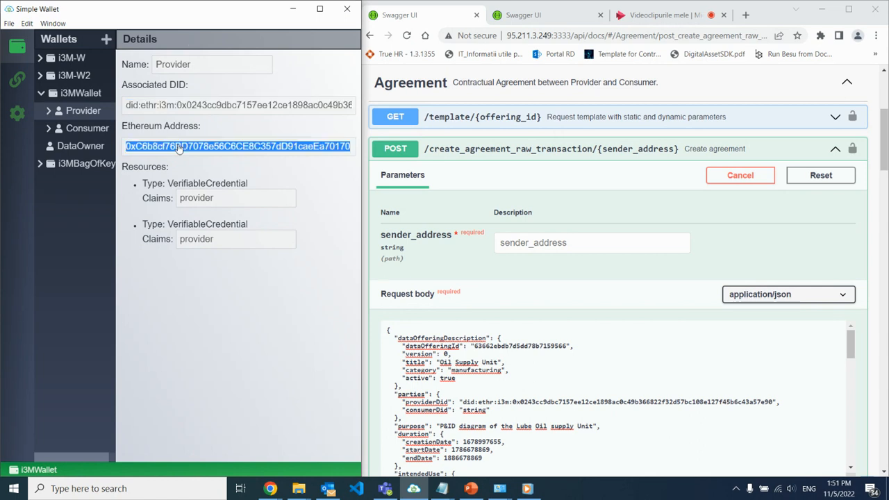
{"action": "left_click", "coordinate": [538, 247]}
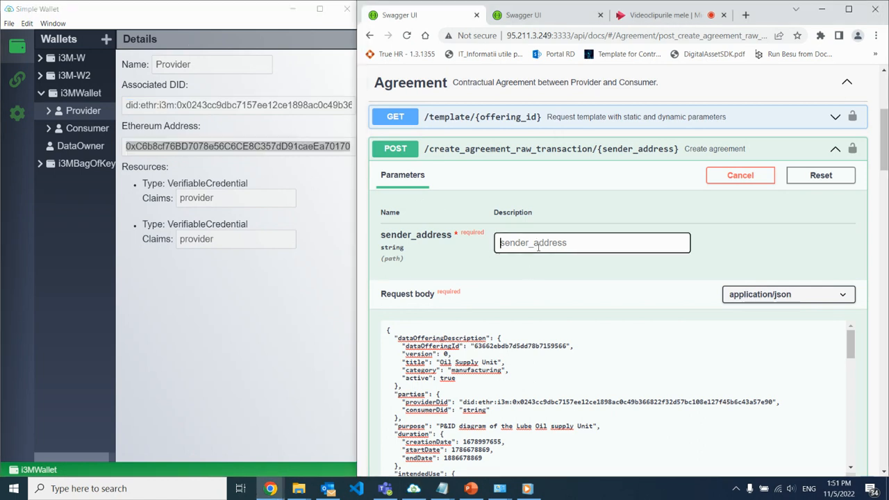
{"action": "key", "text": "ctrl+v"}
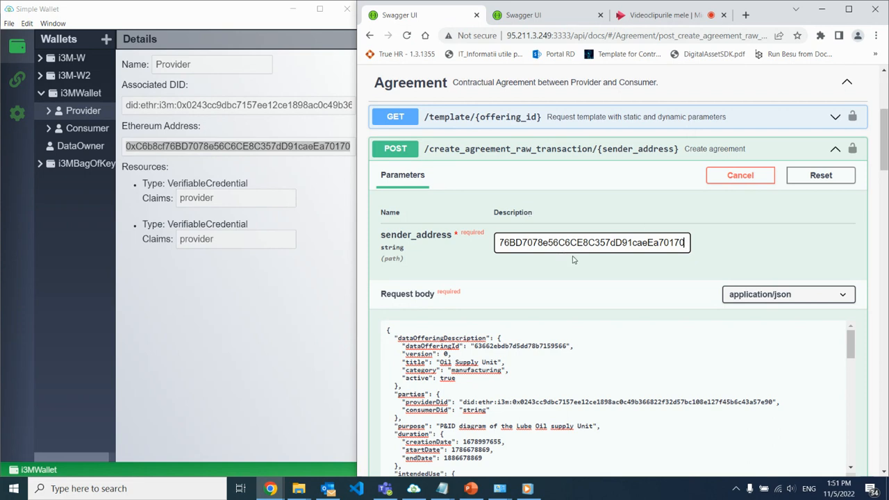
Execute the create agreement request and select the raw transaction JSON in its response body.
{"action": "scroll", "coordinate": [594, 244], "scroll_direction": "down", "scroll_amount": 2}
{"action": "left_click", "coordinate": [673, 404]}
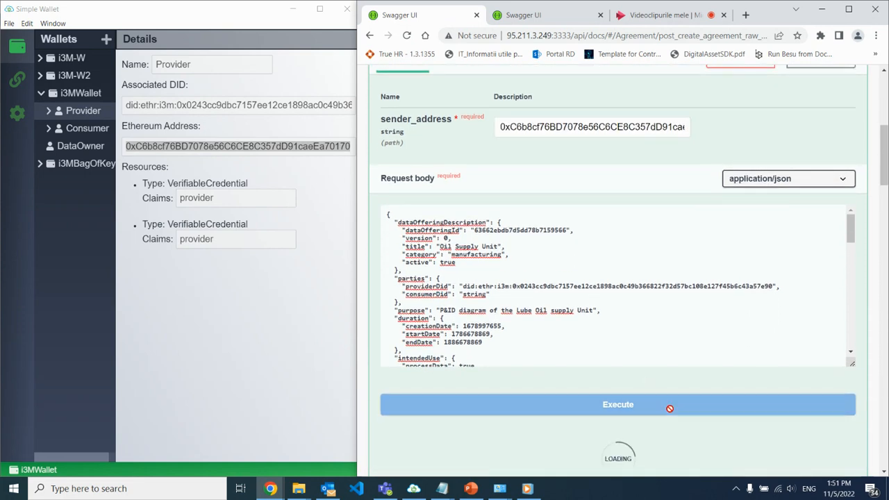
{"action": "scroll", "coordinate": [642, 288], "scroll_direction": "down", "scroll_amount": 5}
{"action": "scroll", "coordinate": [778, 414], "scroll_direction": "down", "scroll_amount": 15}
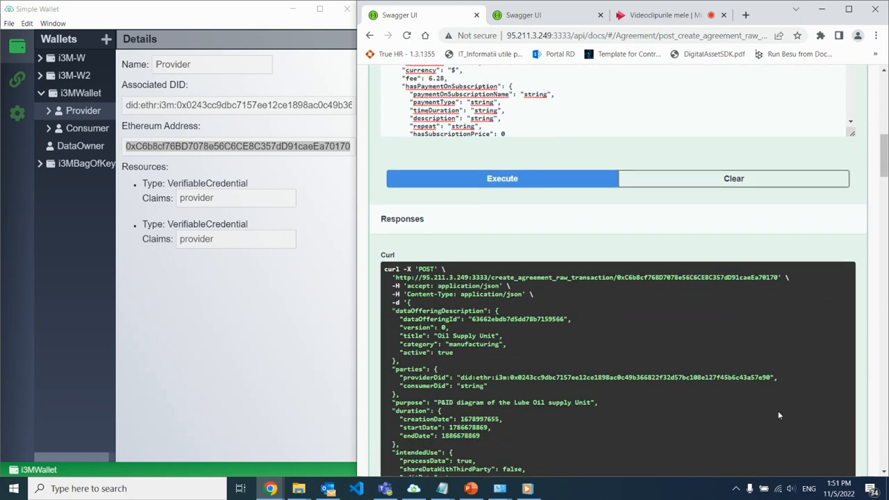
{"action": "scroll", "coordinate": [778, 414], "scroll_direction": "down", "scroll_amount": 5}
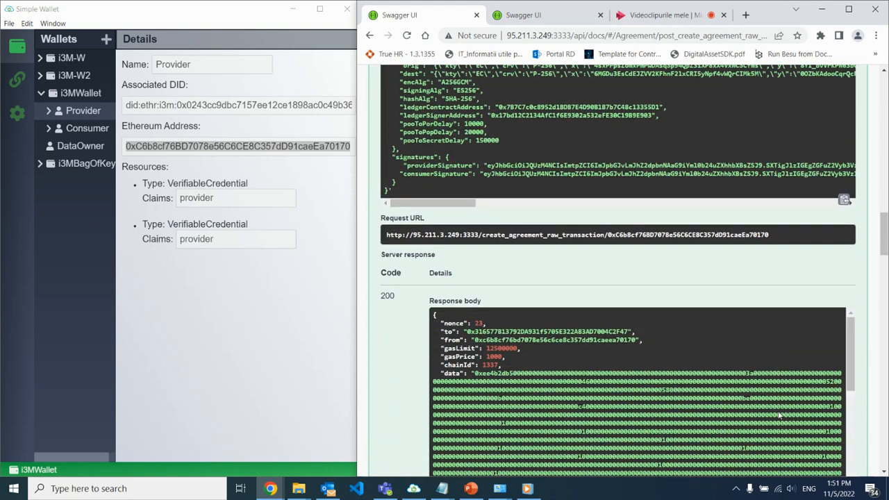
{"action": "left_click_drag", "start_coordinate": [438, 207], "coordinate": [761, 412]}
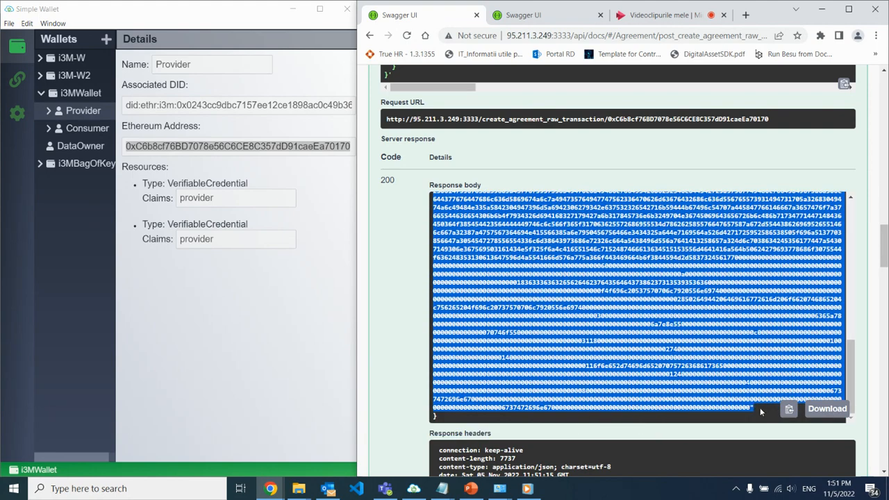
In the wallet API's /identities/{did}/sign request, replace the placeholder transaction data with the copied raw transaction JSON.
{"action": "left_click", "coordinate": [548, 15]}
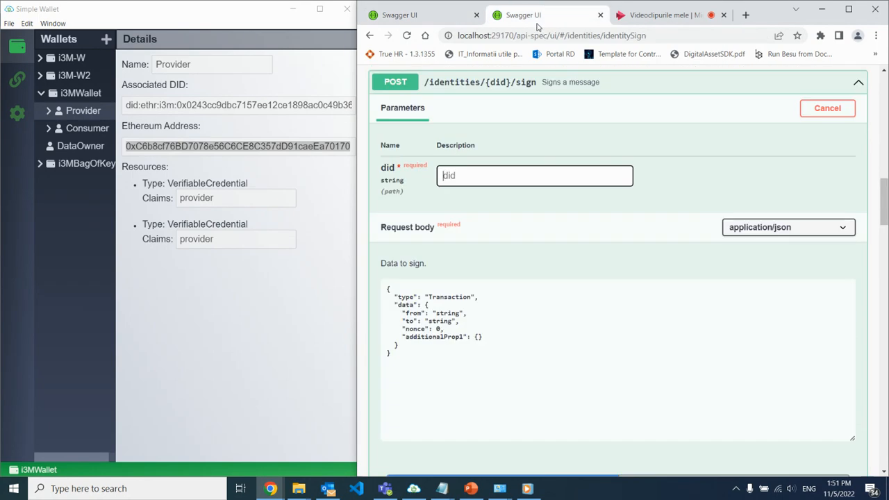
{"action": "left_click", "coordinate": [476, 339]}
{"action": "left_click_drag", "start_coordinate": [472, 339], "coordinate": [396, 317]}
{"action": "key", "text": "ctrl+v"}
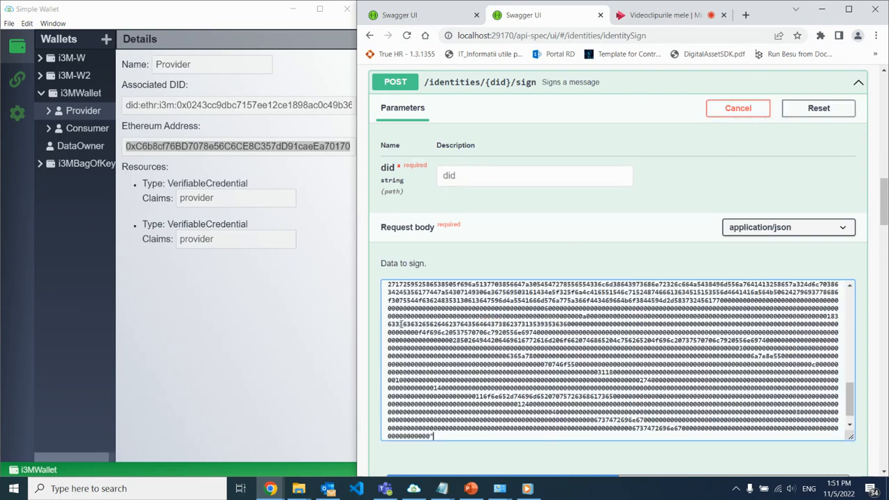
{"action": "scroll", "coordinate": [501, 322], "scroll_direction": "up", "scroll_amount": 10}
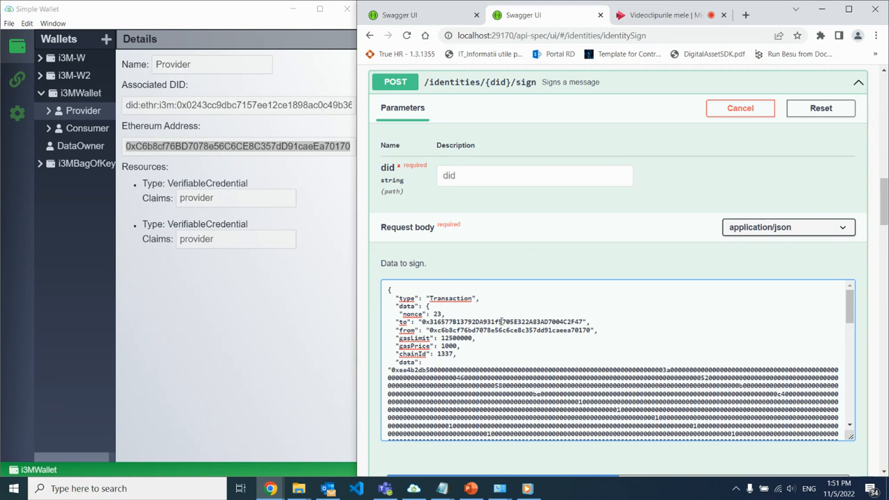
Copy the Provider identity's full associated DID from Simple Wallet into the did parameter of the sign request.
{"action": "double_click", "coordinate": [195, 104]}
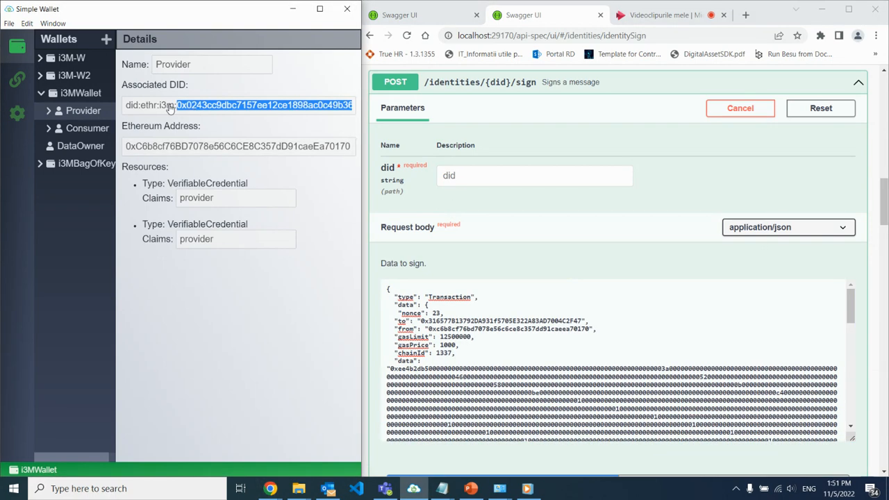
{"action": "triple_click", "coordinate": [170, 106]}
{"action": "key", "text": "ctrl+c"}
{"action": "left_click", "coordinate": [479, 174]}
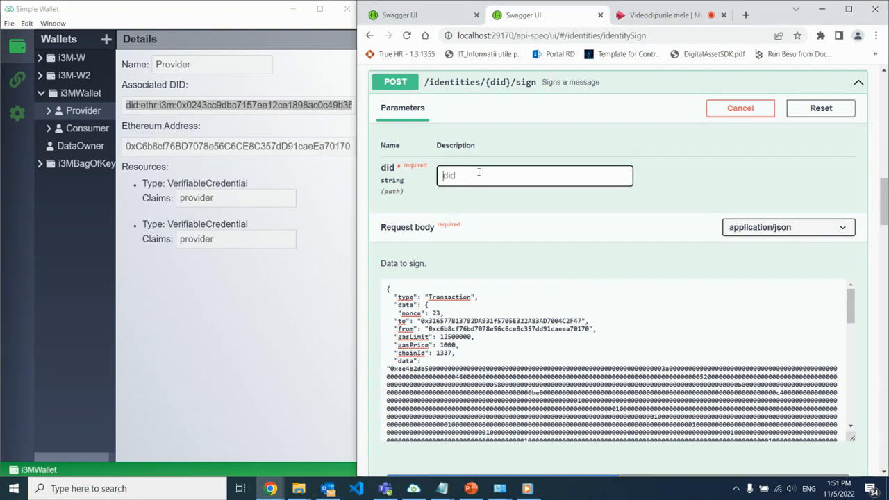
{"action": "key", "text": "ctrl+v"}
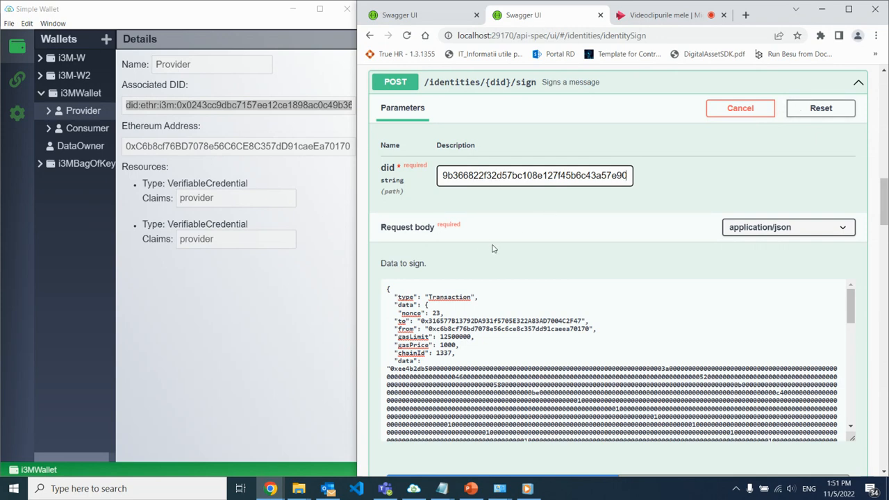
Execute the sign request and approve signing the hex data in Simple Wallet.
{"action": "scroll", "coordinate": [493, 248], "scroll_direction": "down", "scroll_amount": 1}
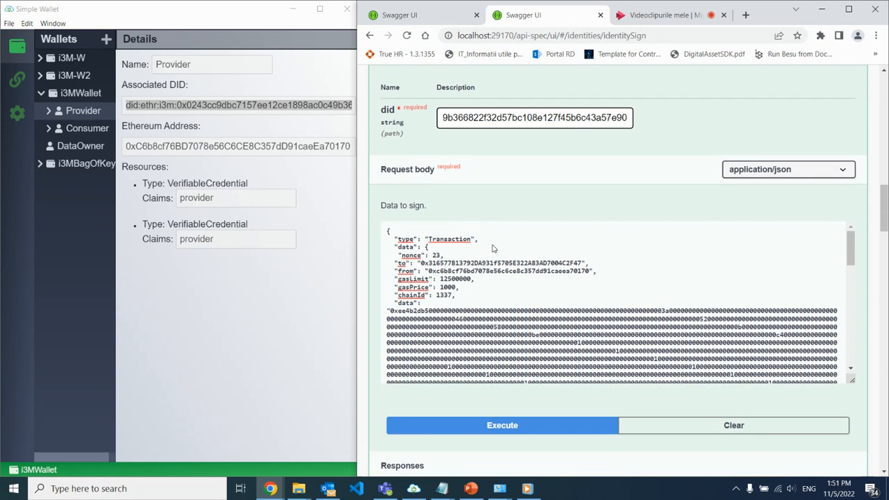
{"action": "left_click", "coordinate": [519, 426]}
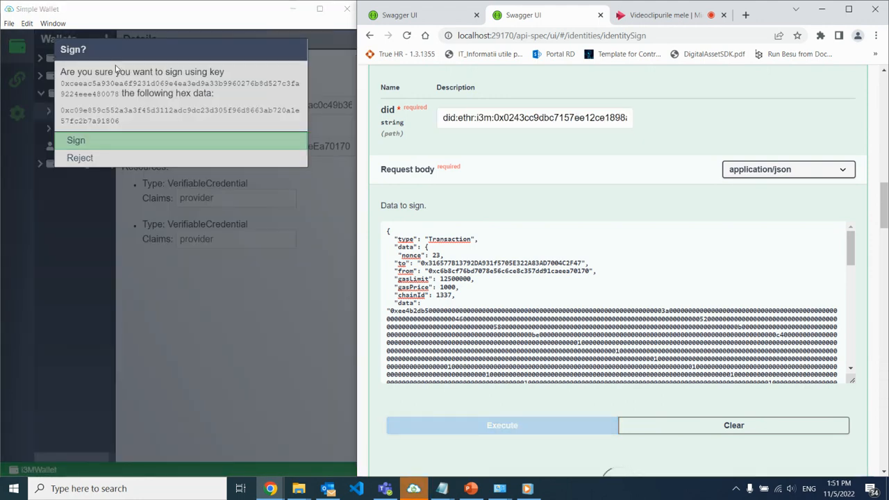
{"action": "left_click", "coordinate": [254, 142]}
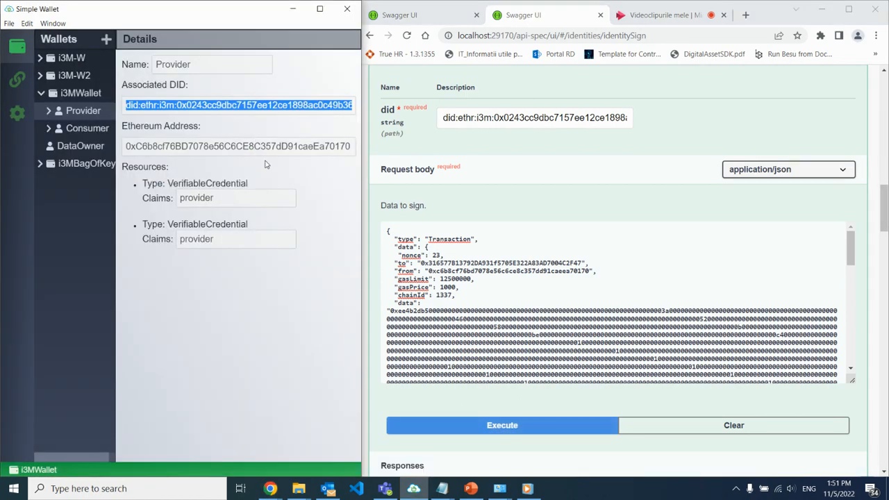
Select the signature value in the sign request's response body.
{"action": "scroll", "coordinate": [618, 306], "scroll_direction": "down", "scroll_amount": 3}
{"action": "scroll", "coordinate": [619, 306], "scroll_direction": "down", "scroll_amount": 10}
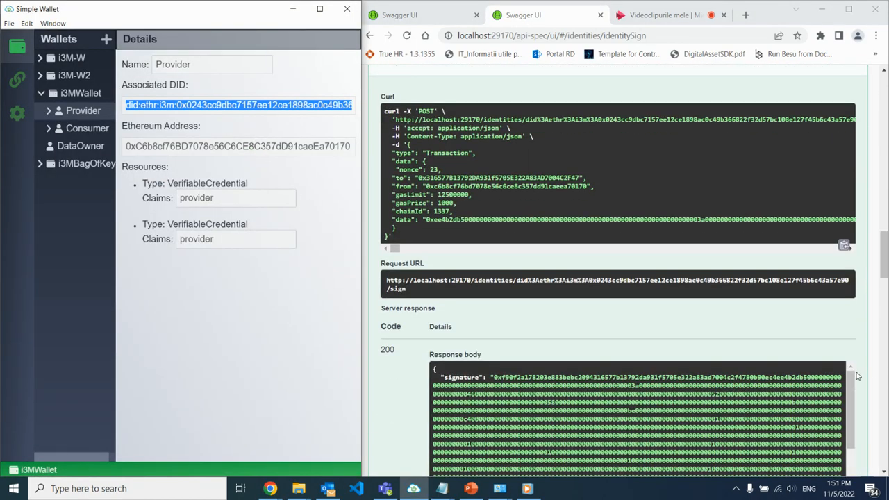
{"action": "scroll", "coordinate": [875, 303], "scroll_direction": "down", "scroll_amount": 2}
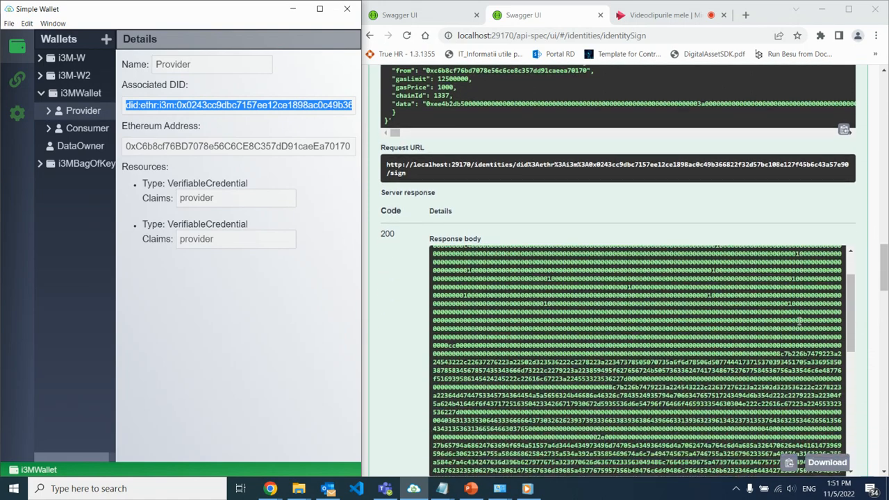
{"action": "triple_click", "coordinate": [719, 332]}
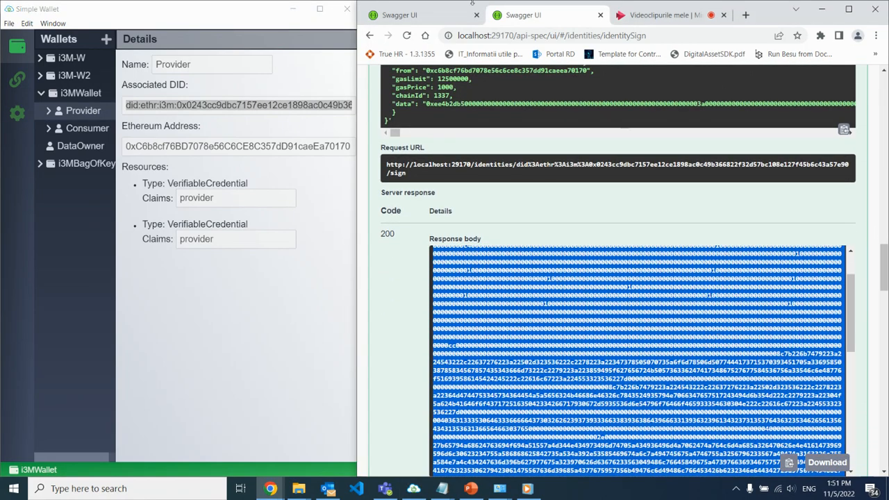
In the Smart Contract Manager's /deploy_signed_transaction request, replace the signedTransaction value with the copied signature and execute the request.
{"action": "left_click", "coordinate": [403, 10]}
{"action": "scroll", "coordinate": [501, 169], "scroll_direction": "up", "scroll_amount": 10}
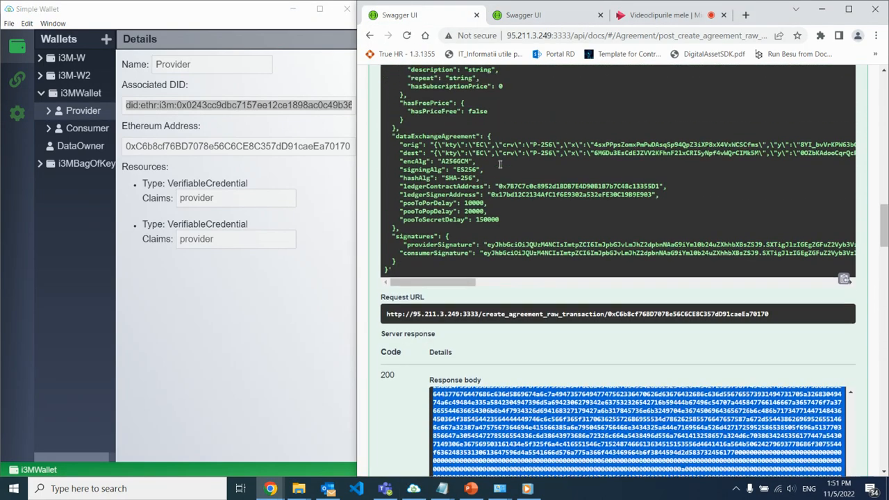
{"action": "scroll", "coordinate": [501, 180], "scroll_direction": "down", "scroll_amount": 10}
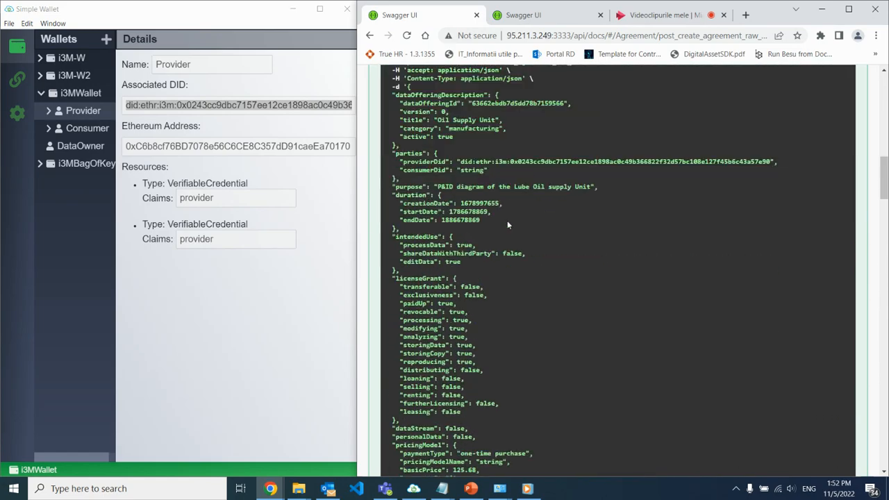
{"action": "scroll", "coordinate": [511, 238], "scroll_direction": "down", "scroll_amount": 12}
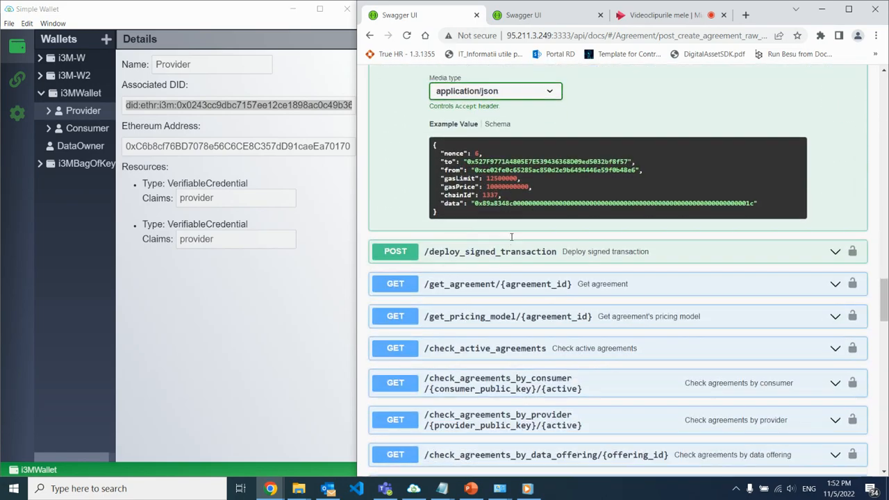
{"action": "left_click", "coordinate": [527, 195]}
{"action": "scroll", "coordinate": [528, 198], "scroll_direction": "down", "scroll_amount": 1}
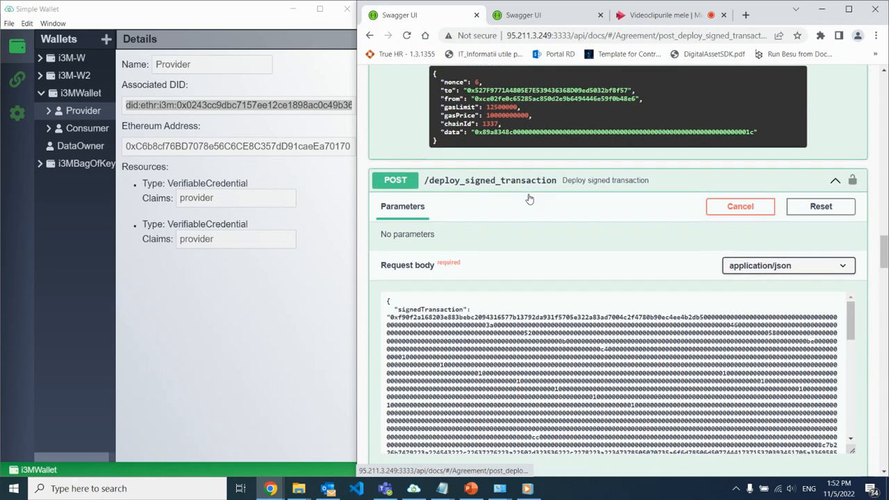
{"action": "double_click", "coordinate": [517, 283]}
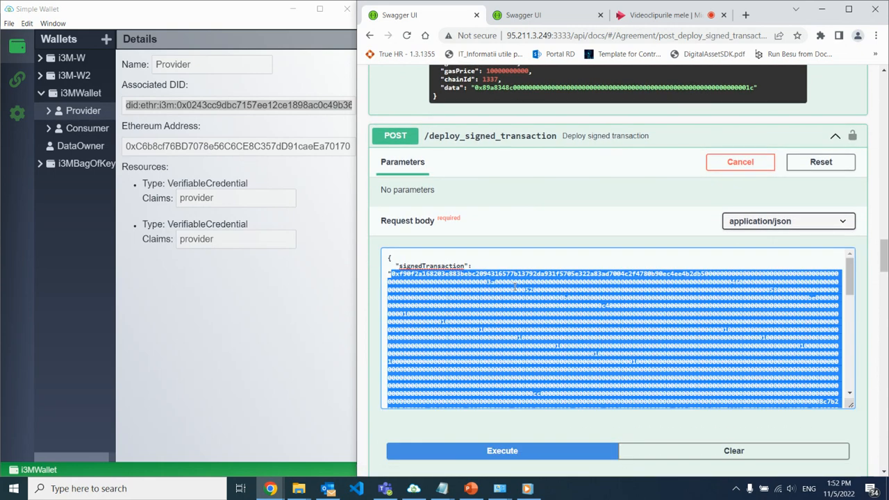
{"action": "key", "text": "ctrl+v"}
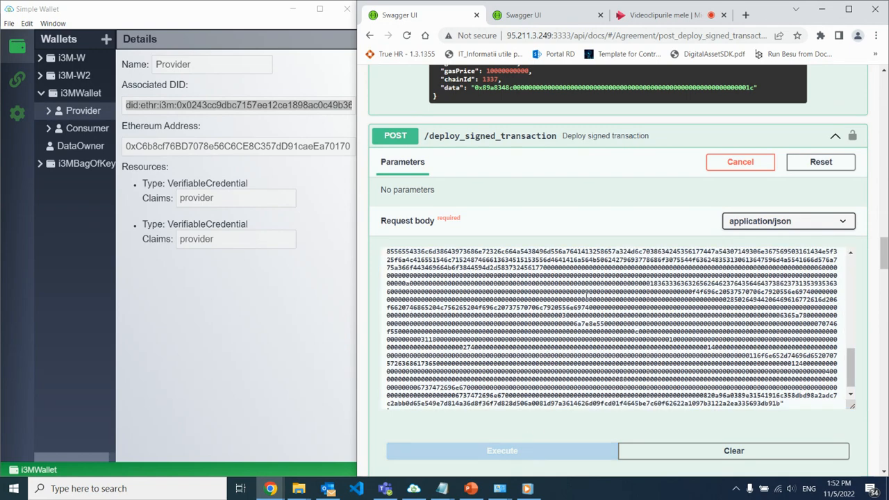
Examine the deployed transaction's receipt in the response body, from the transaction hash down to the logs, confirmations and status.
{"action": "scroll", "coordinate": [587, 296], "scroll_direction": "down", "scroll_amount": 1}
{"action": "scroll", "coordinate": [597, 375], "scroll_direction": "down", "scroll_amount": 3}
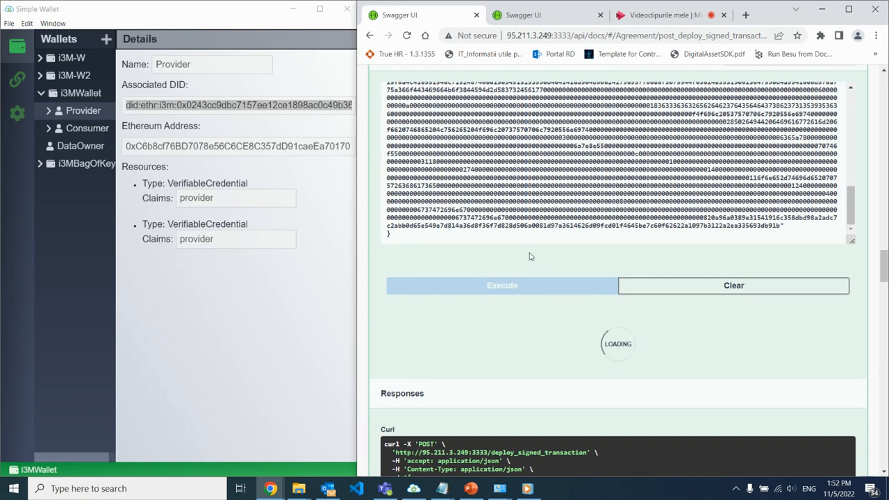
{"action": "scroll", "coordinate": [712, 343], "scroll_direction": "down", "scroll_amount": 1}
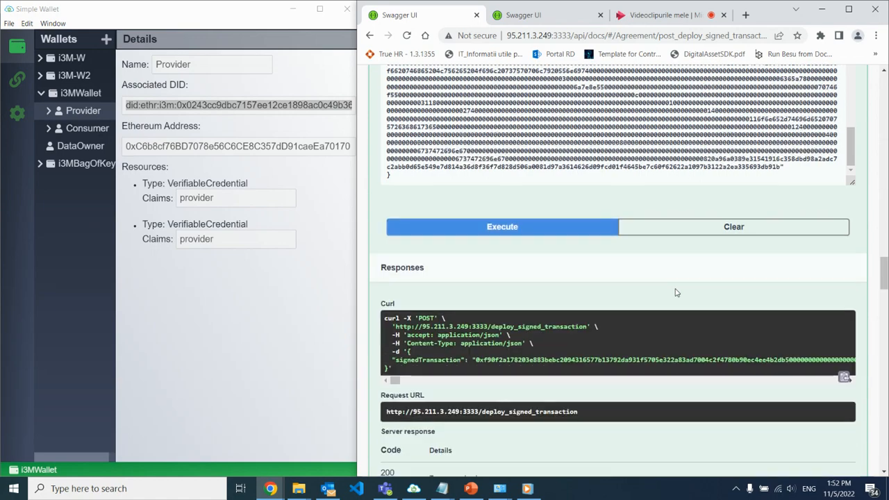
{"action": "scroll", "coordinate": [676, 293], "scroll_direction": "down", "scroll_amount": 5}
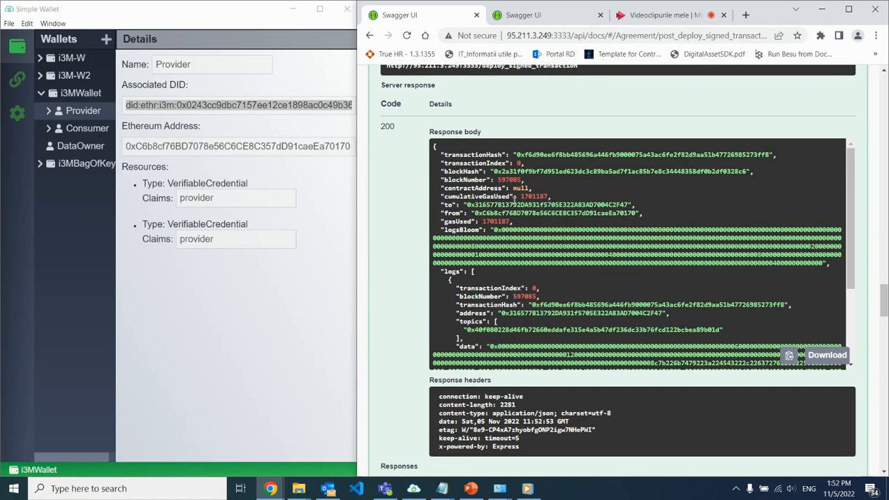
{"action": "scroll", "coordinate": [513, 201], "scroll_direction": "down", "scroll_amount": 2}
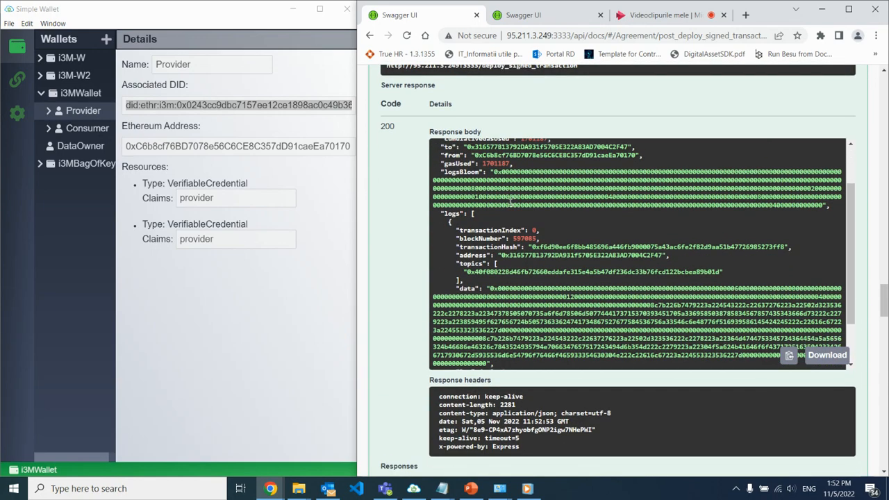
{"action": "scroll", "coordinate": [511, 201], "scroll_direction": "down", "scroll_amount": 2}
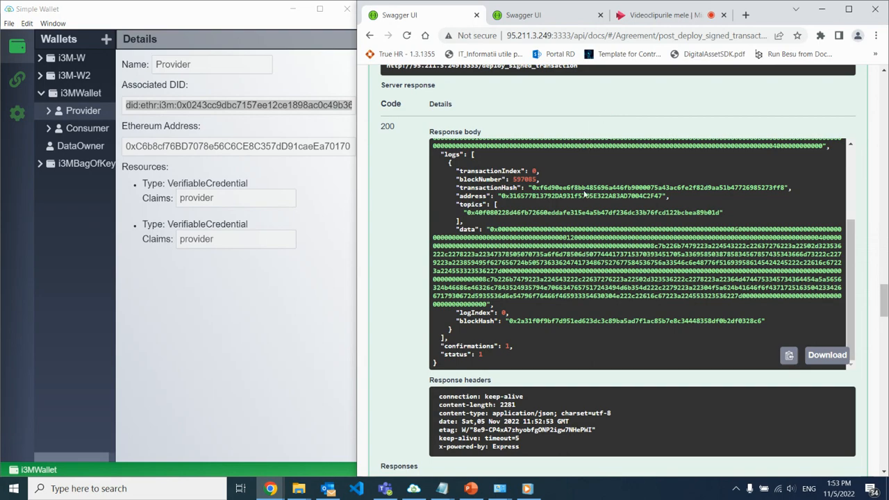
Collapse the /deploy_signed_transaction request and expand the /get_agreement/{agreement_id} endpoint.
{"action": "scroll", "coordinate": [671, 196], "scroll_direction": "up", "scroll_amount": 3}
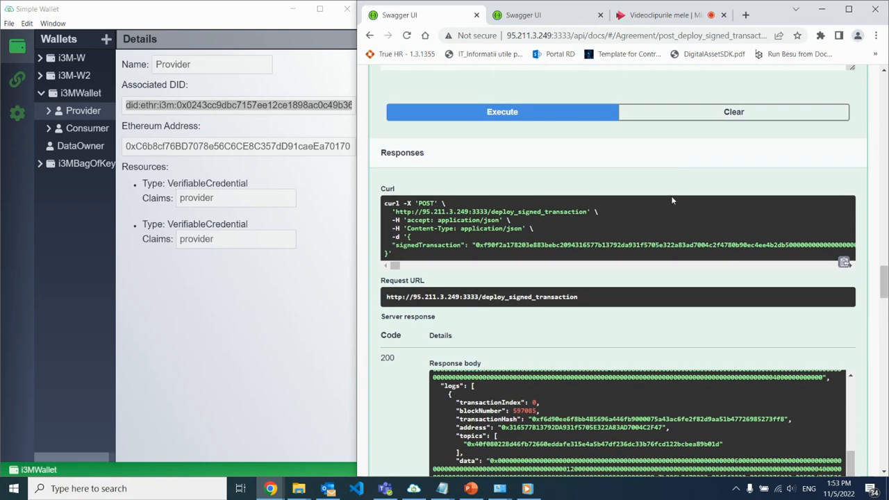
{"action": "scroll", "coordinate": [664, 289], "scroll_direction": "up", "scroll_amount": 4}
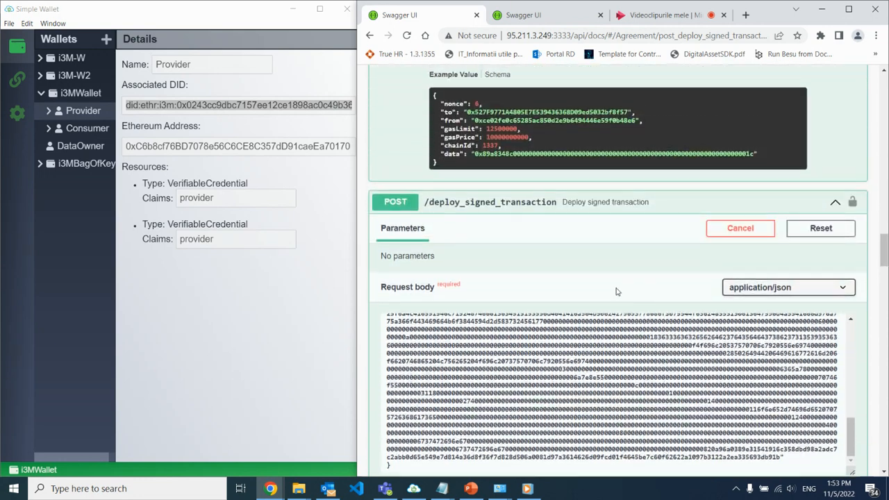
{"action": "left_click", "coordinate": [553, 206]}
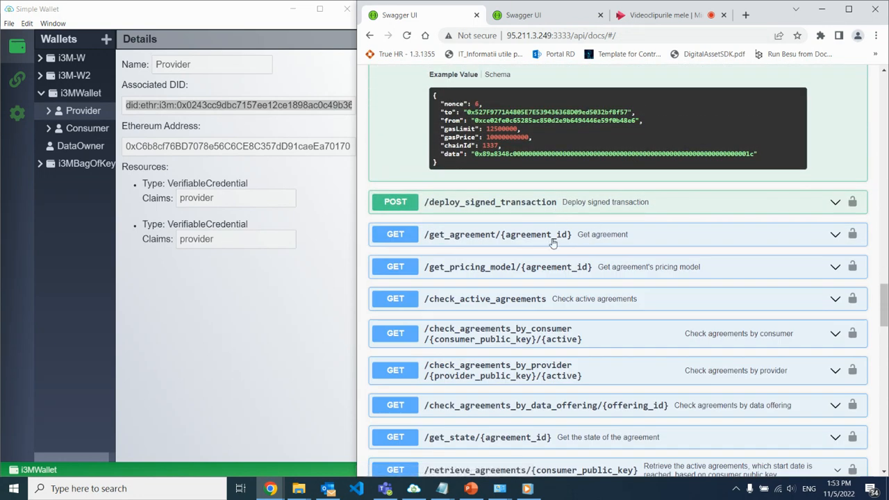
{"action": "left_click", "coordinate": [548, 236]}
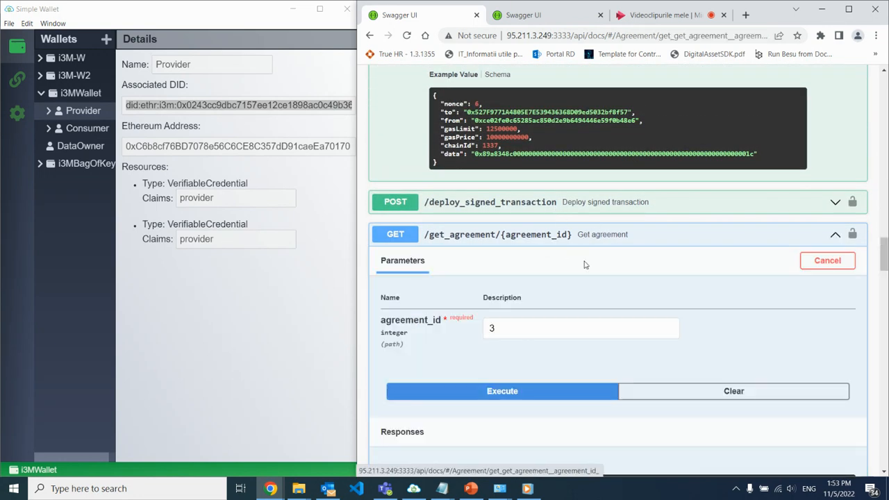
Set agreement_id to 4 and execute the get agreement request.
{"action": "left_click", "coordinate": [520, 330]}
{"action": "key", "text": "BackSpace"}
{"action": "type", "text": "4"}
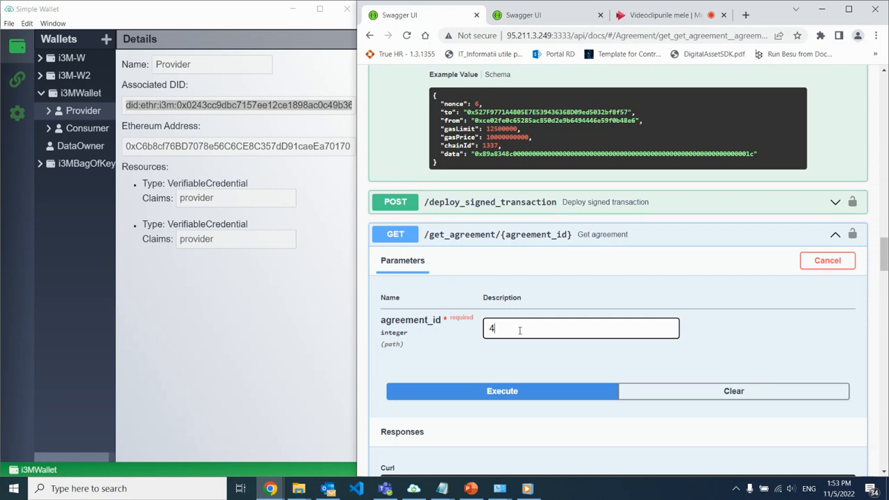
{"action": "left_click", "coordinate": [486, 389]}
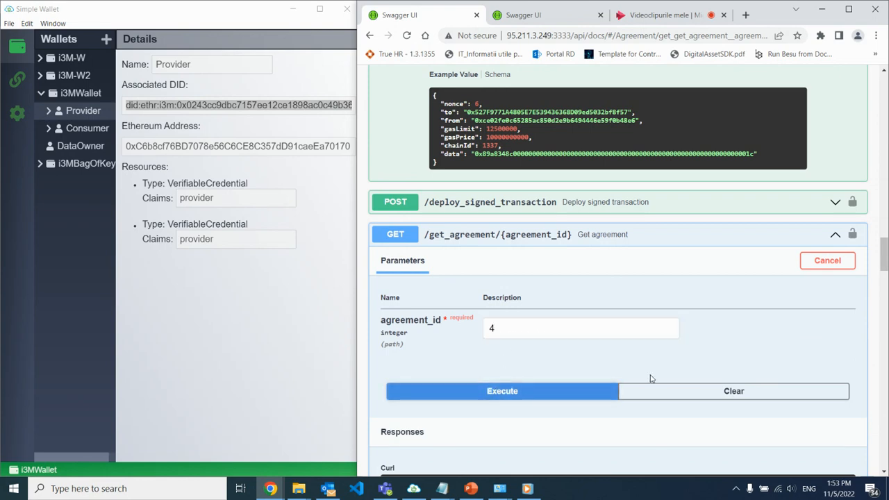
Examine the retrieved agreement's dates, intended use, license grant, pricing model and signatures, plus the endpoints listed after it.
{"action": "scroll", "coordinate": [710, 376], "scroll_direction": "down", "scroll_amount": 4}
{"action": "scroll", "coordinate": [712, 376], "scroll_direction": "down", "scroll_amount": 1}
{"action": "scroll", "coordinate": [800, 337], "scroll_direction": "up", "scroll_amount": 1}
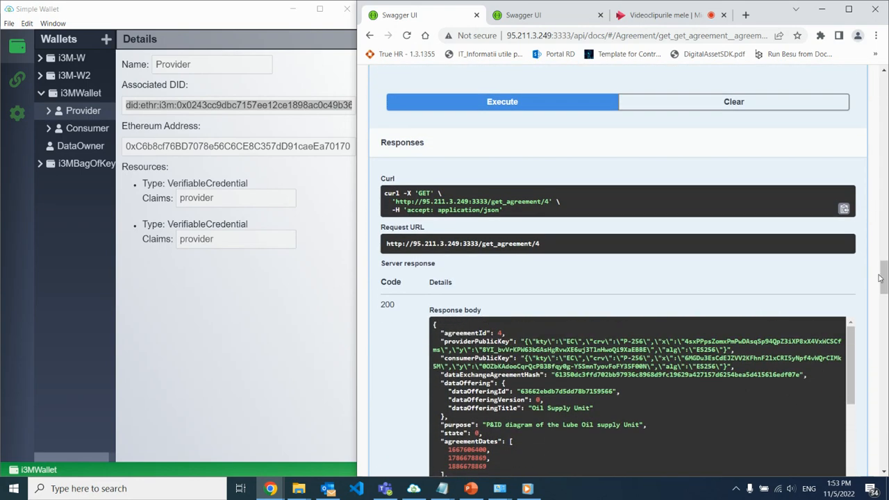
{"action": "left_click_drag", "start_coordinate": [882, 280], "coordinate": [881, 290]}
{"action": "scroll", "coordinate": [570, 314], "scroll_direction": "down", "scroll_amount": 2}
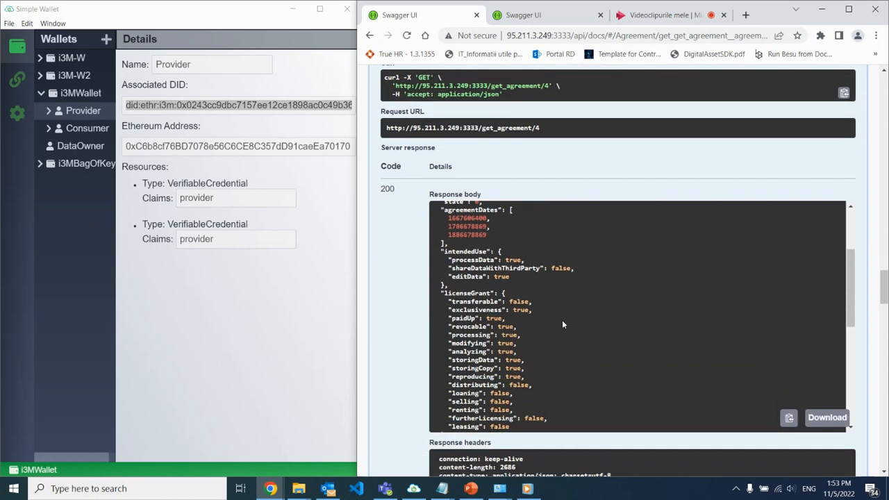
{"action": "scroll", "coordinate": [563, 324], "scroll_direction": "down", "scroll_amount": 2}
{"action": "scroll", "coordinate": [558, 326], "scroll_direction": "down", "scroll_amount": 2}
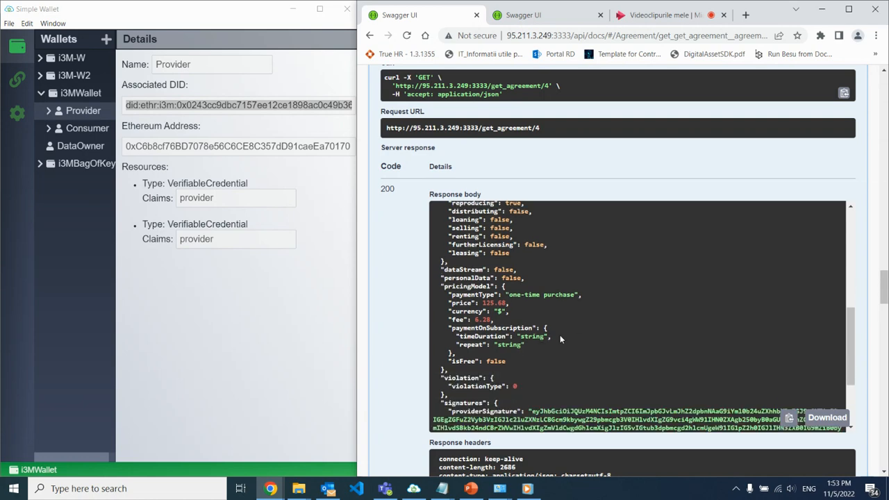
{"action": "scroll", "coordinate": [758, 286], "scroll_direction": "down", "scroll_amount": 1}
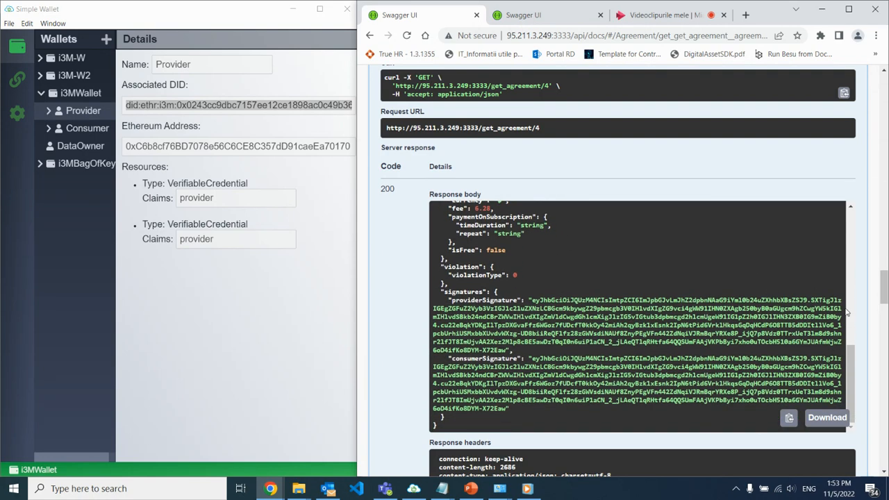
{"action": "scroll", "coordinate": [847, 315], "scroll_direction": "down", "scroll_amount": 10}
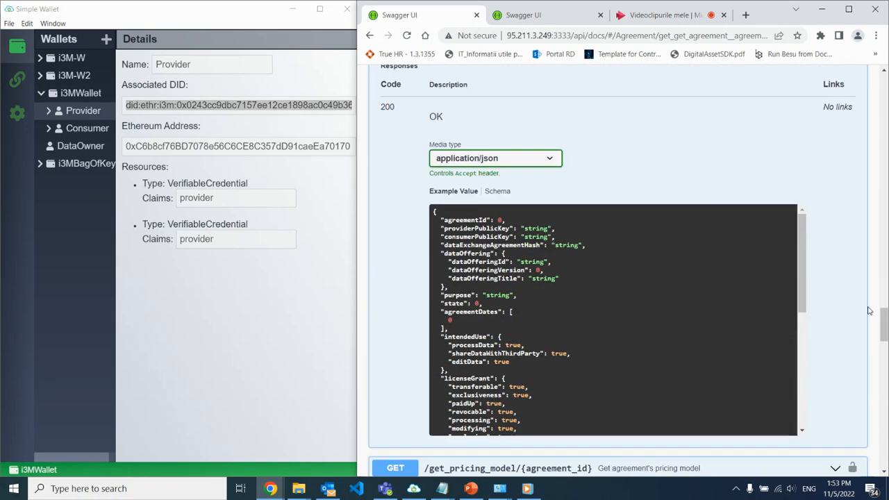
{"action": "scroll", "coordinate": [869, 311], "scroll_direction": "down", "scroll_amount": 3}
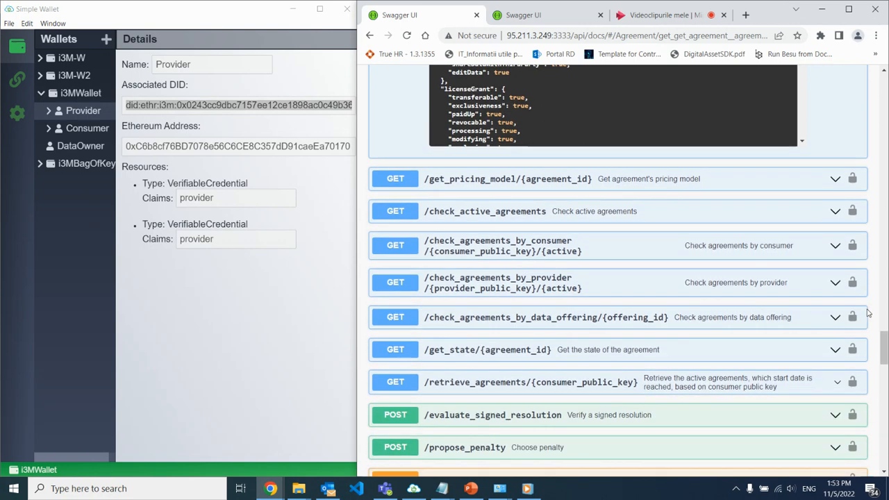
Expand the /get_state/{agreement_id} endpoint, set agreement_id to 4 and execute the request.
{"action": "scroll", "coordinate": [762, 324], "scroll_direction": "down", "scroll_amount": 1}
{"action": "left_click", "coordinate": [519, 238]}
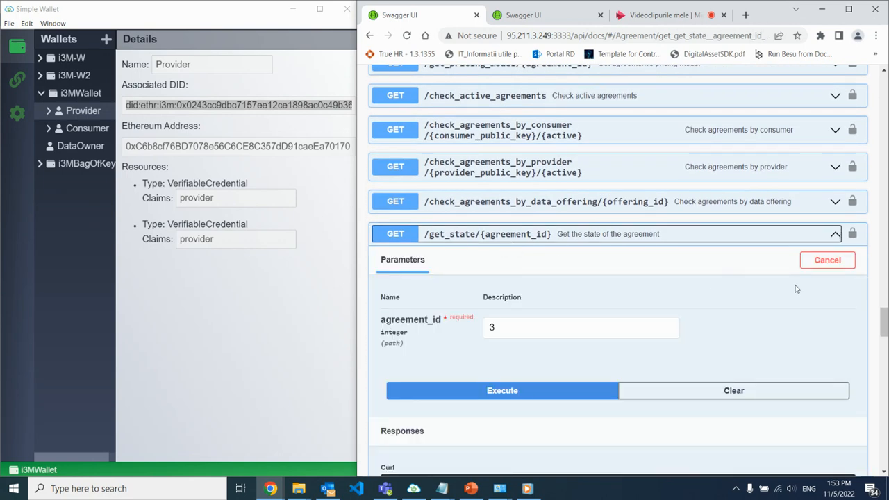
{"action": "left_click_drag", "start_coordinate": [507, 330], "coordinate": [478, 327]}
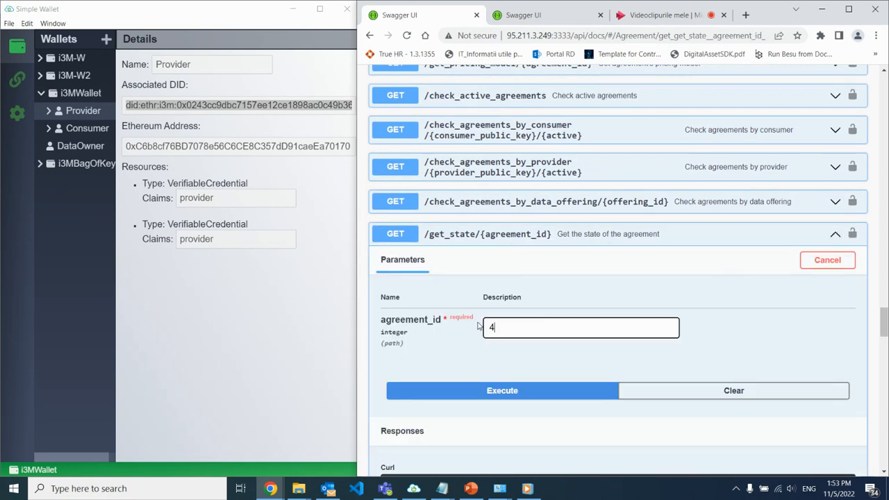
{"action": "left_click", "coordinate": [535, 390]}
Highlight the state entry in the response body, and collapse the /get_state/{agreement_id} endpoint.
{"action": "scroll", "coordinate": [581, 334], "scroll_direction": "down", "scroll_amount": 5}
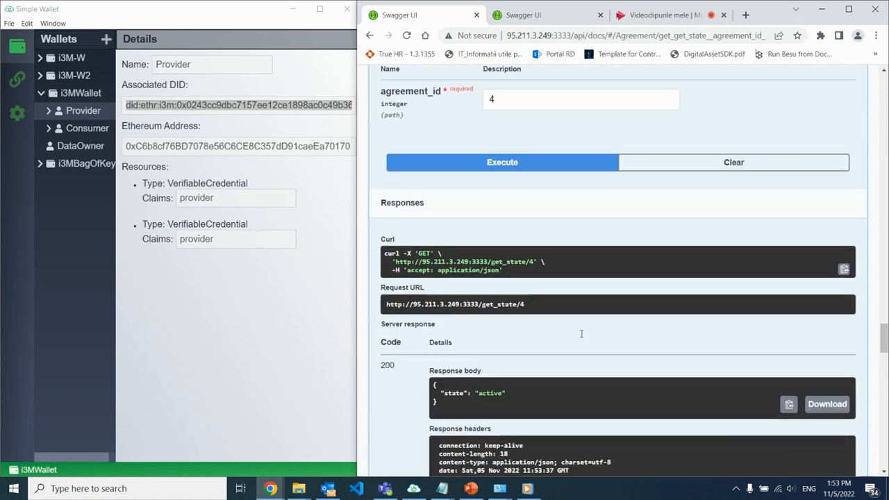
{"action": "left_click_drag", "start_coordinate": [581, 334], "coordinate": [436, 324]}
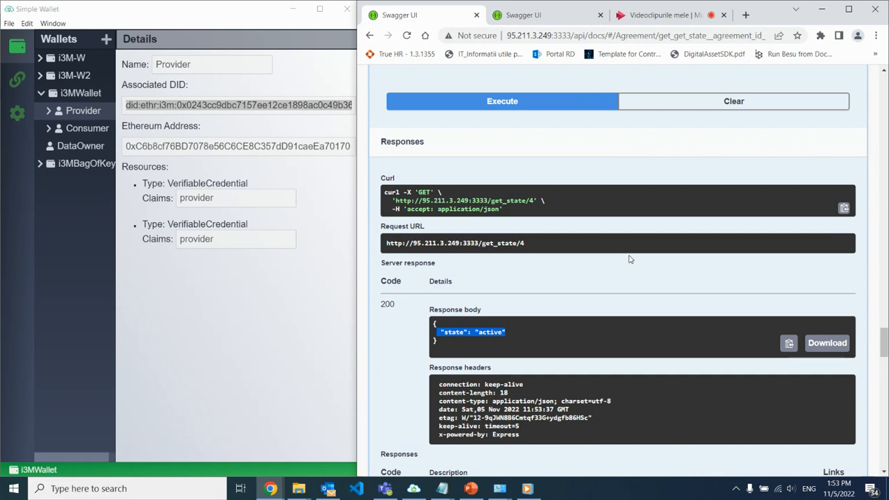
{"action": "scroll", "coordinate": [610, 202], "scroll_direction": "up", "scroll_amount": 3}
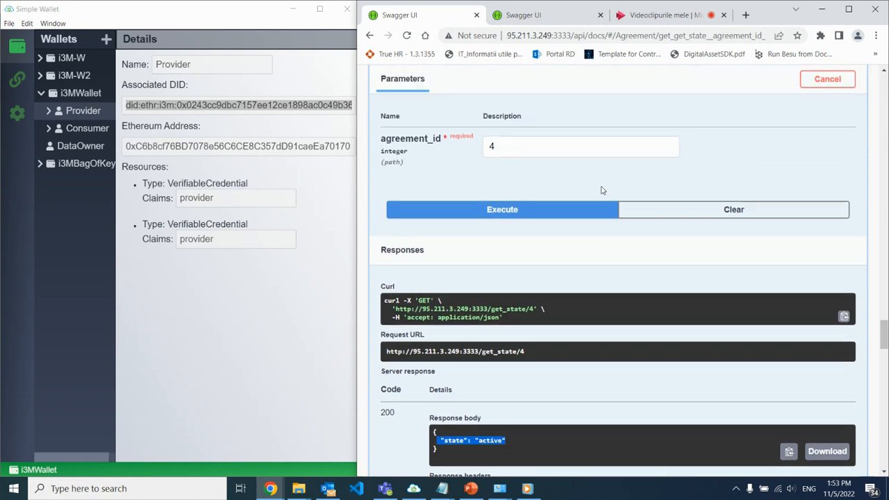
{"action": "left_click", "coordinate": [585, 129]}
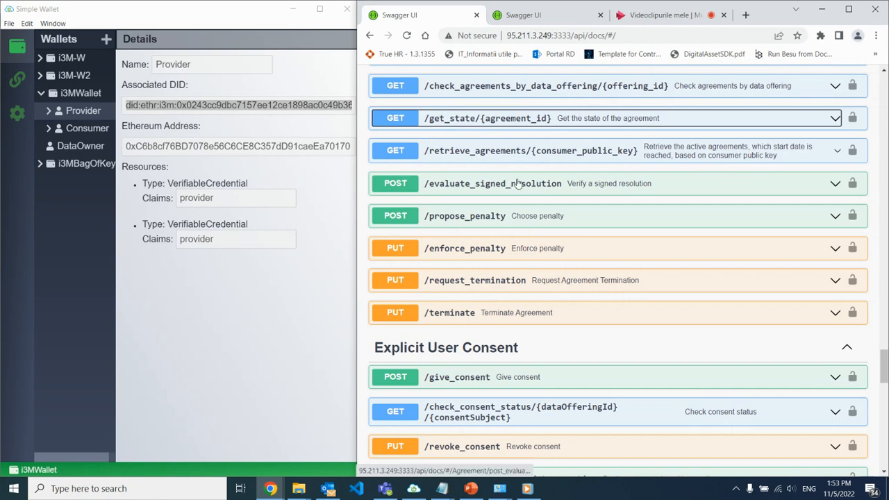
Expand the /check_agreements_by_consumer endpoint and execute its request with the prefilled consumer public key and active set to true.
{"action": "scroll", "coordinate": [518, 182], "scroll_direction": "up", "scroll_amount": 3}
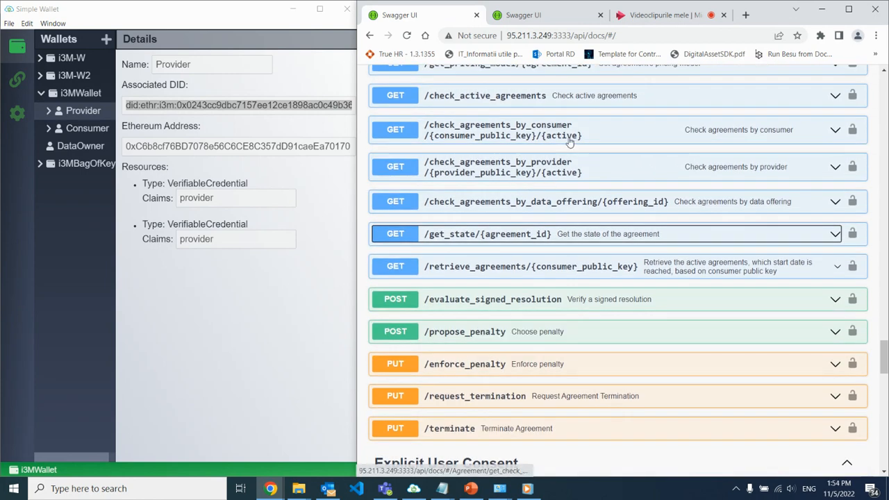
{"action": "left_click", "coordinate": [569, 139]}
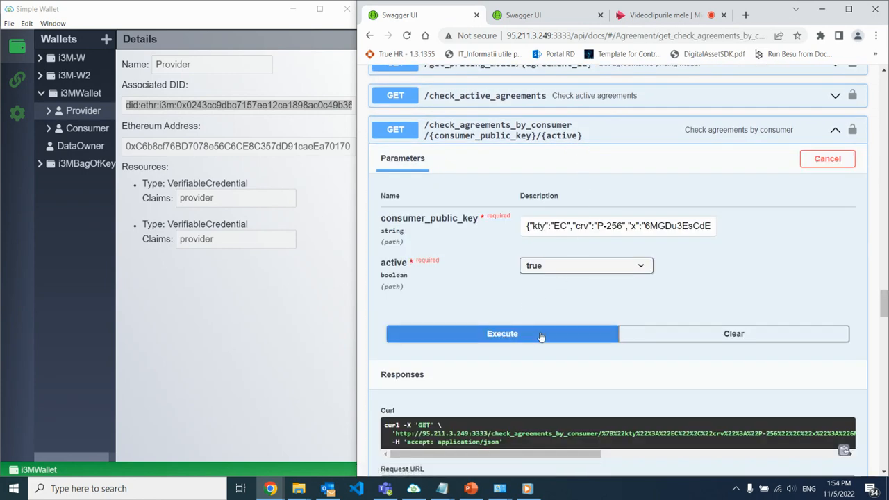
{"action": "left_click", "coordinate": [539, 335]}
Review the consumer's agreement in the response body against the request parameters, and collapse the /check_agreements_by_consumer endpoint.
{"action": "scroll", "coordinate": [625, 313], "scroll_direction": "down", "scroll_amount": 4}
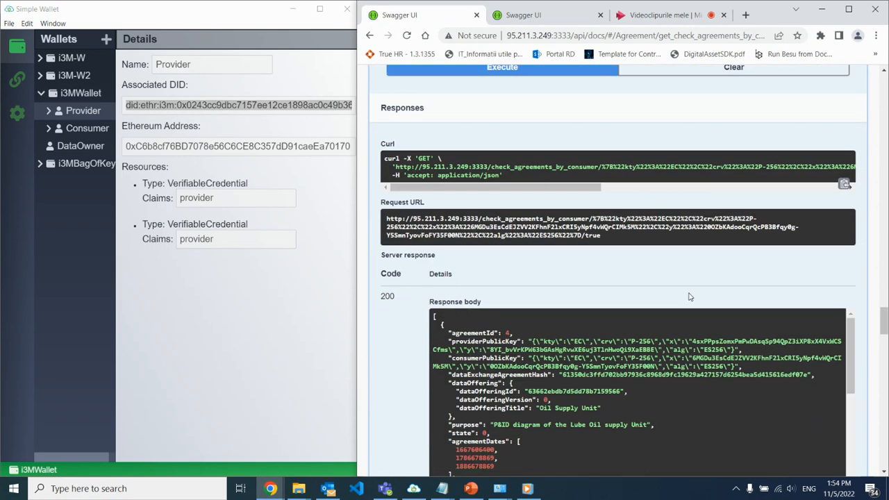
{"action": "scroll", "coordinate": [834, 260], "scroll_direction": "up", "scroll_amount": 3}
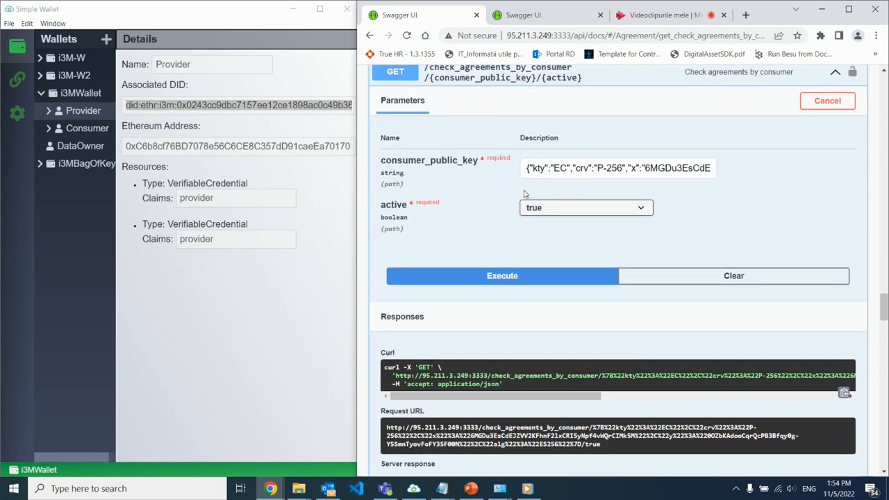
{"action": "scroll", "coordinate": [625, 278], "scroll_direction": "down", "scroll_amount": 4}
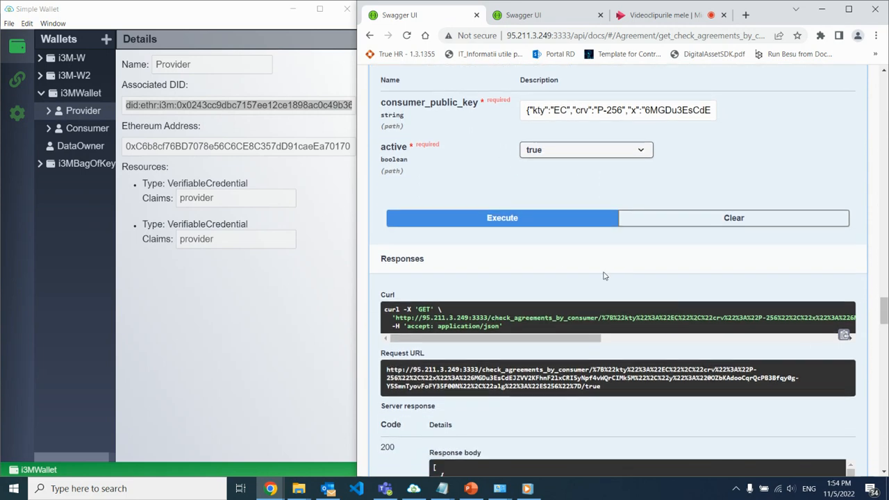
{"action": "scroll", "coordinate": [641, 338], "scroll_direction": "down", "scroll_amount": 6}
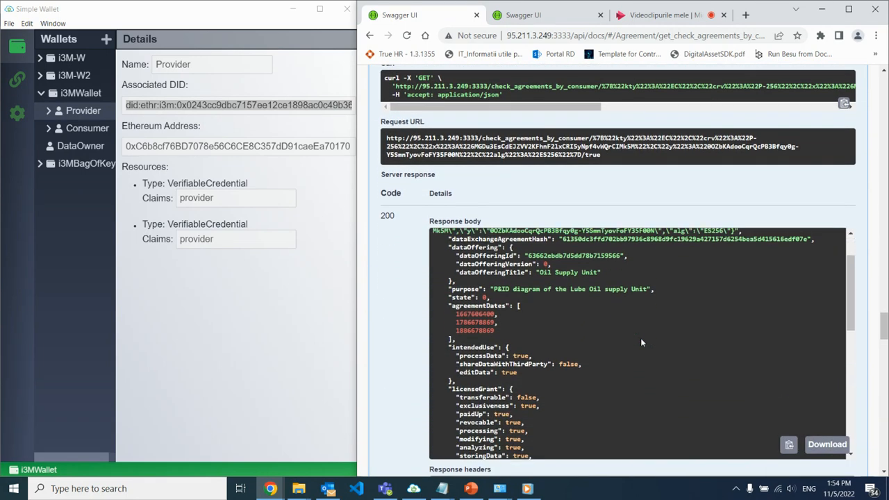
{"action": "scroll", "coordinate": [641, 337], "scroll_direction": "up", "scroll_amount": 6}
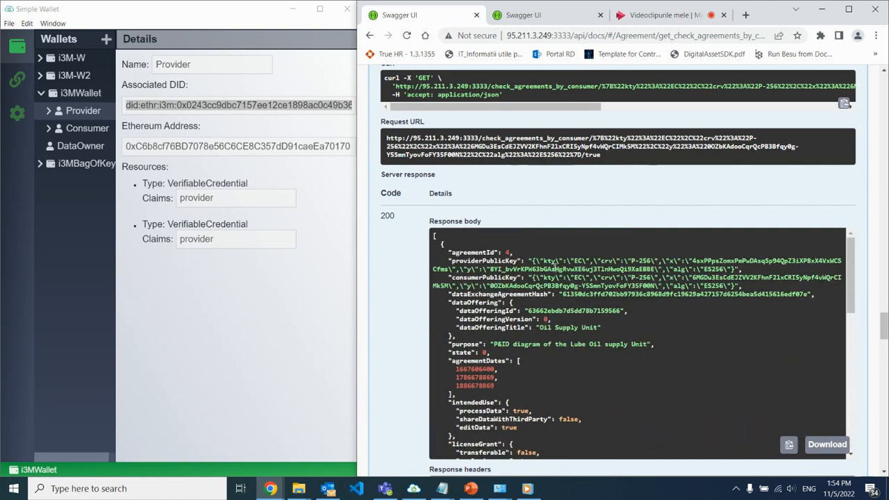
{"action": "scroll", "coordinate": [586, 167], "scroll_direction": "up", "scroll_amount": 6}
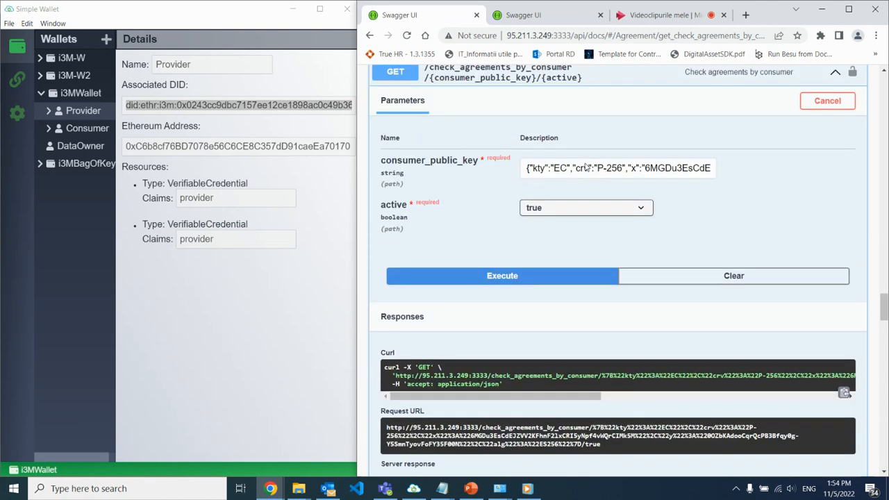
{"action": "left_click", "coordinate": [526, 192]}
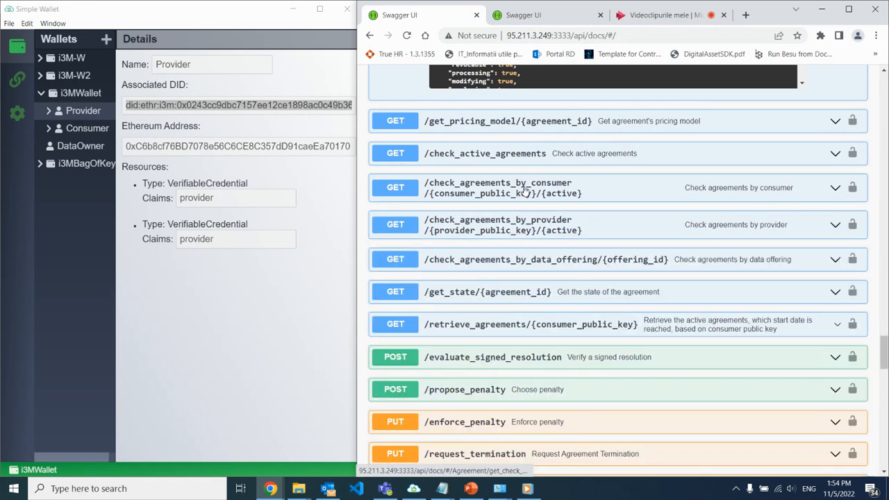